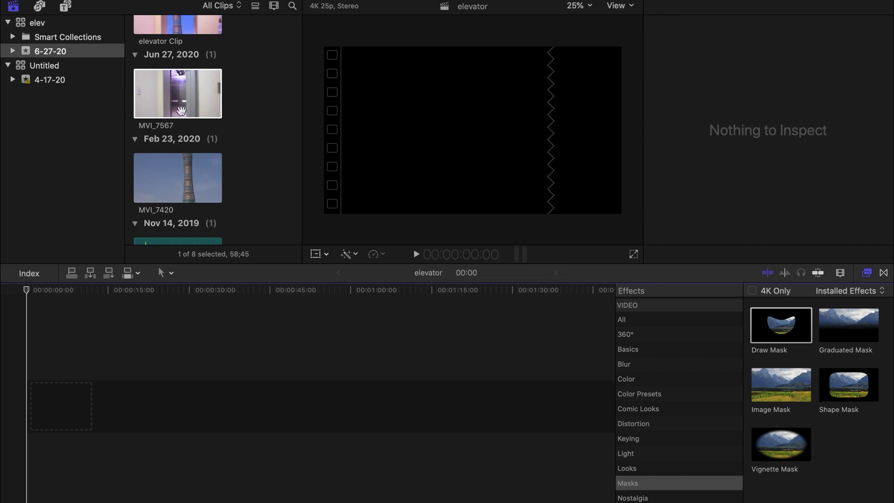
Step: Add elevator clip MVI_7567 to the empty 'elevator' timeline and play it back
left_click(172, 104)
left_click_drag(172, 104, 37, 403)
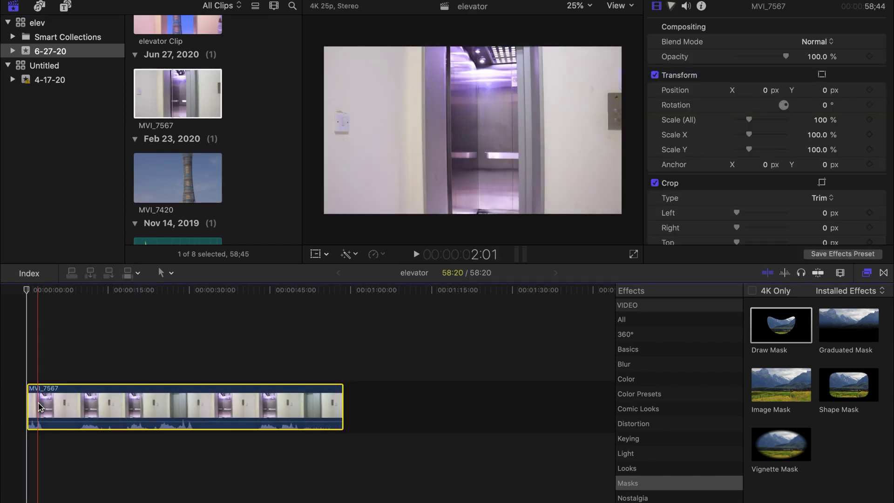
key("space")
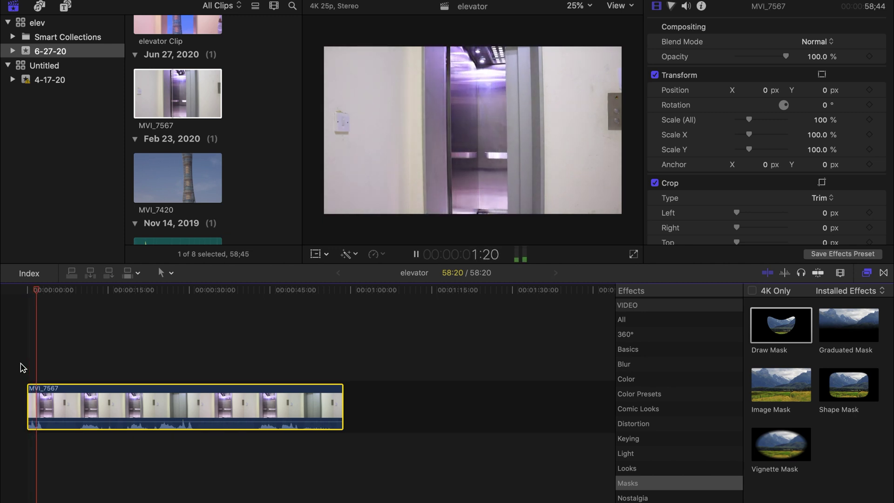
key("space")
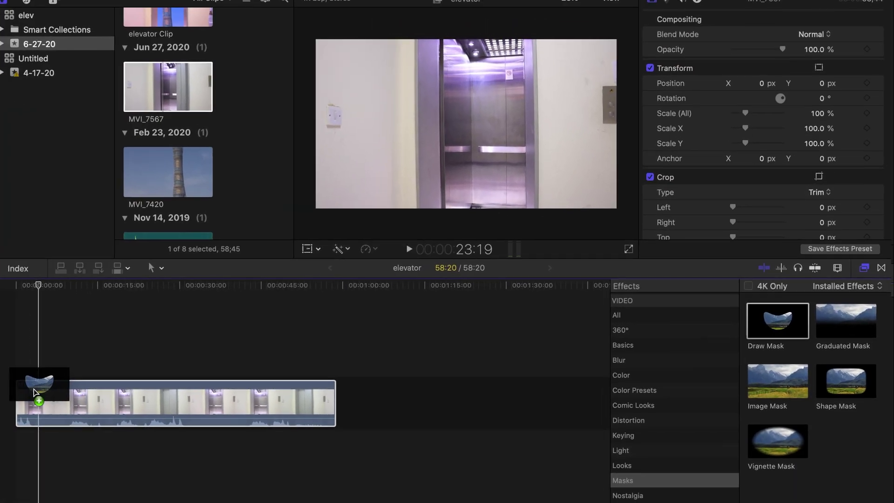
Step: Apply Draw Mask to MVI_7567 and move the playhead just past the clip start
left_click_drag(780, 325, 42, 400)
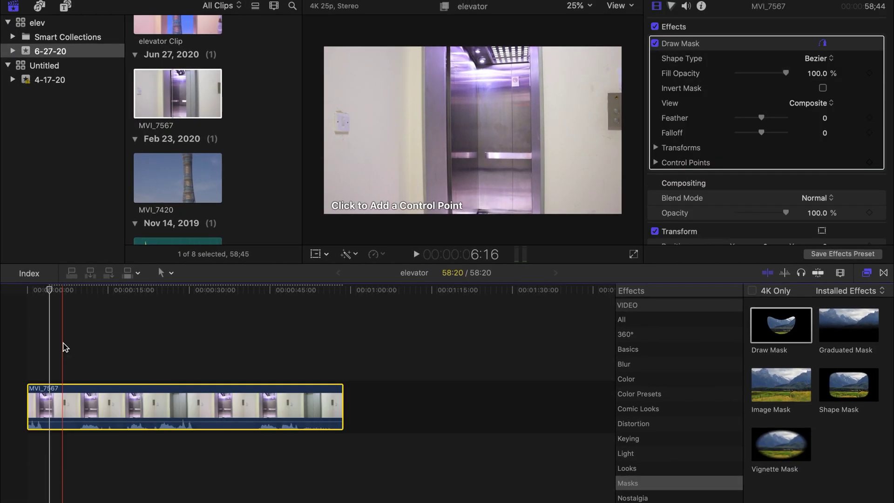
left_click(15, 344)
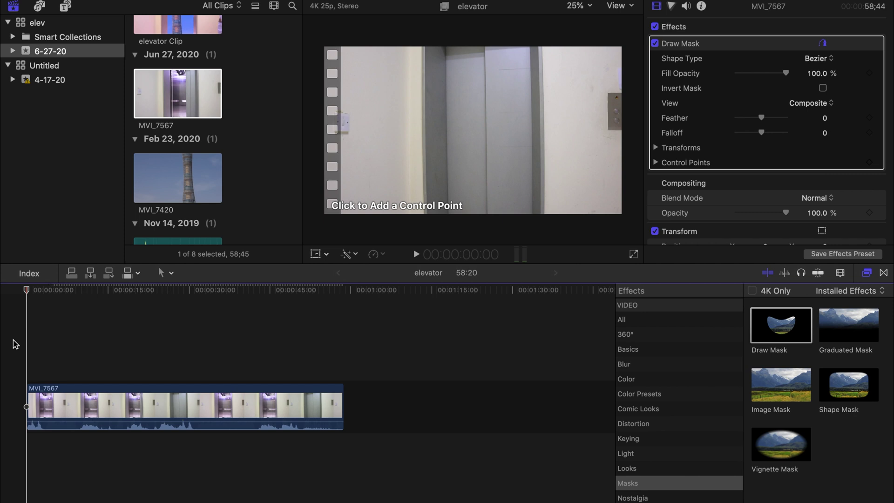
key("Right")
key("Right")
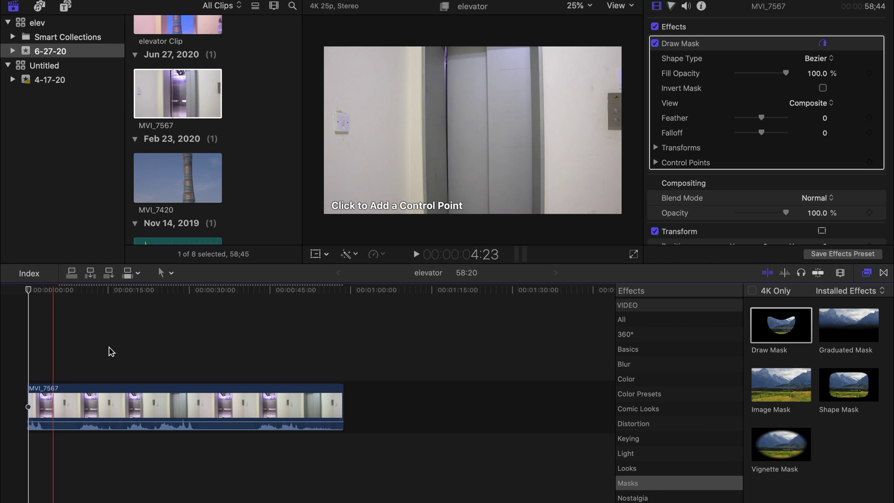
Step: Draw a closed, linear mask line from above to below the door gap
left_click(444, 29)
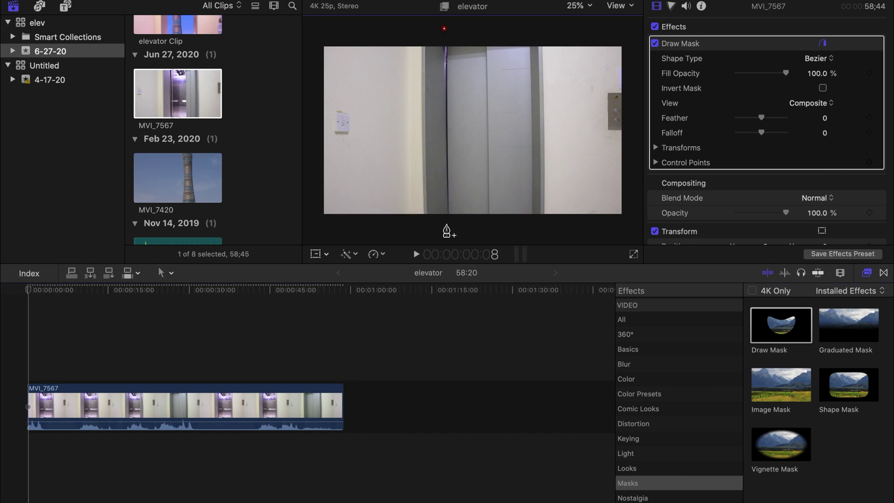
left_click(446, 224)
left_click(446, 30)
left_click(445, 30, "super")
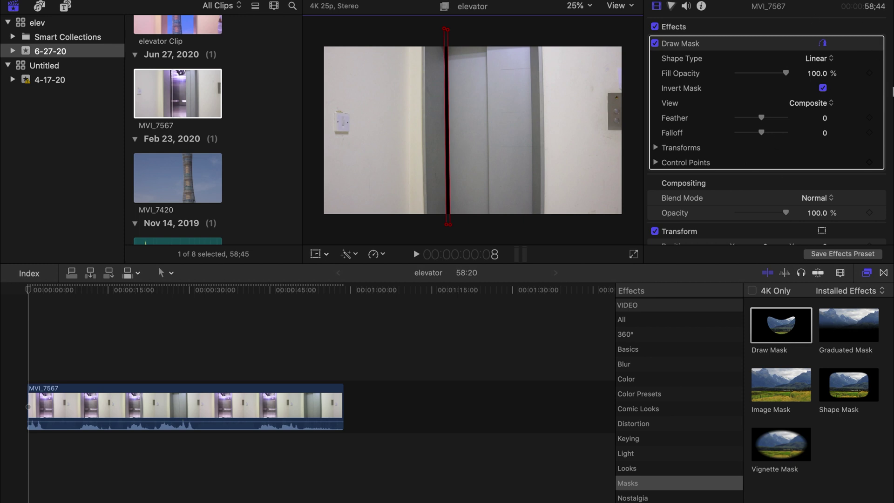
Step: Add keyframes for the mask's Feather, Falloff and Control Points
mouse_move(874, 83)
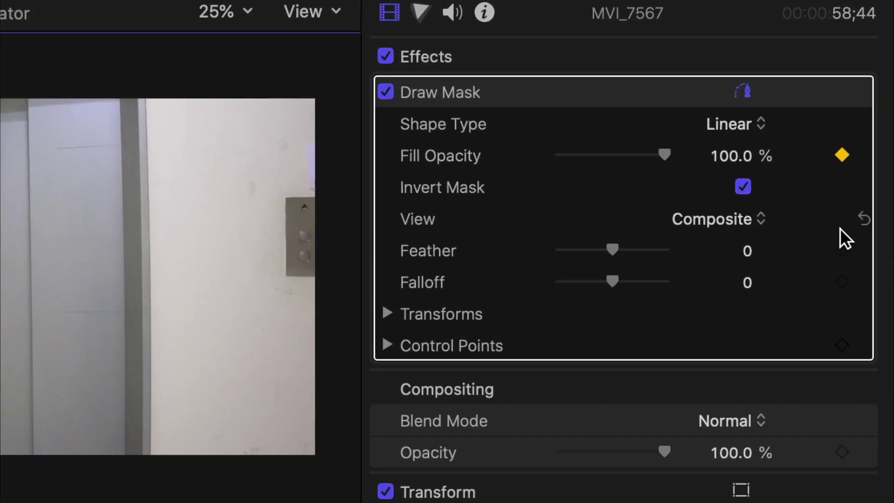
left_click(841, 250)
left_click(842, 281)
left_click(392, 305)
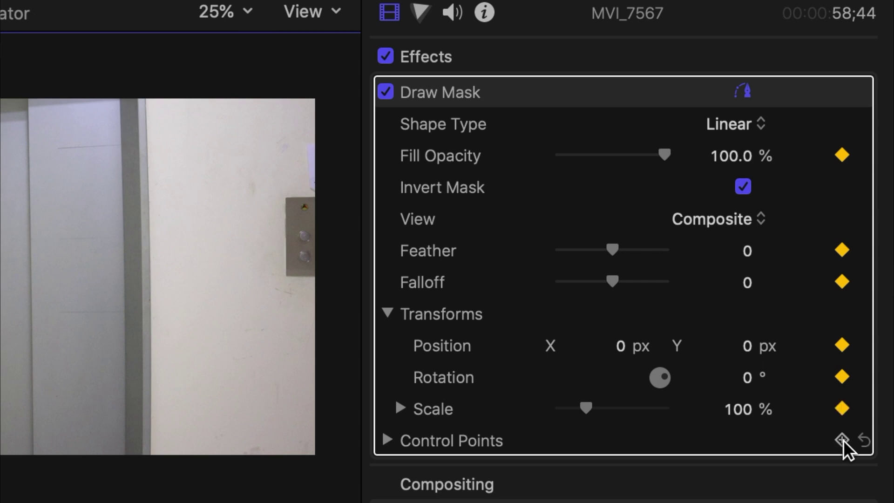
left_click(843, 440)
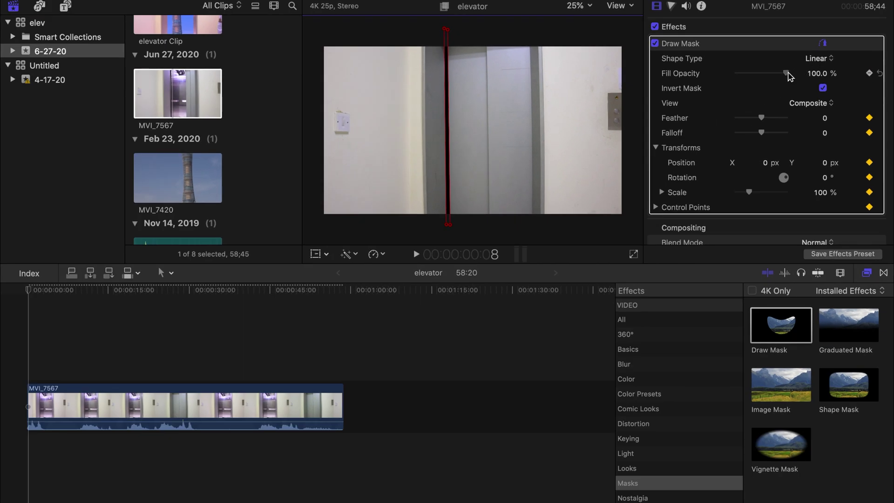
Step: Lower Fill Opacity to 0%, then reset it to 100% two frames later
left_click_drag(787, 74, 735, 73)
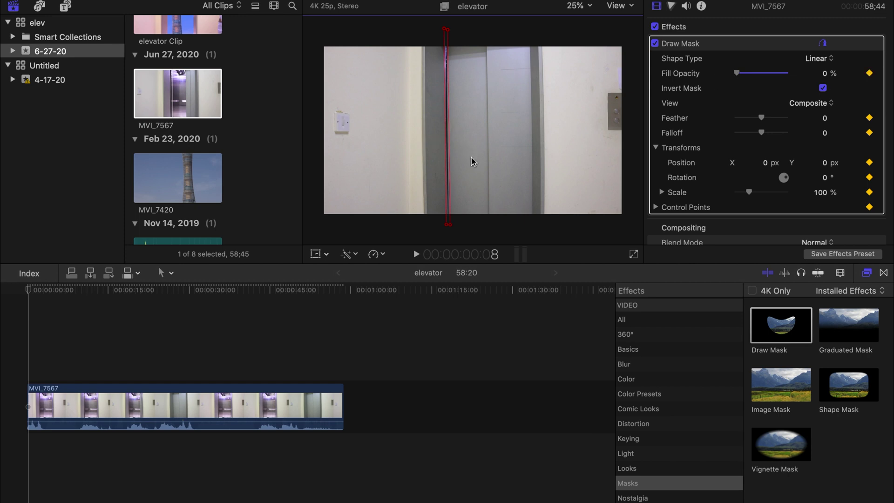
key("Right")
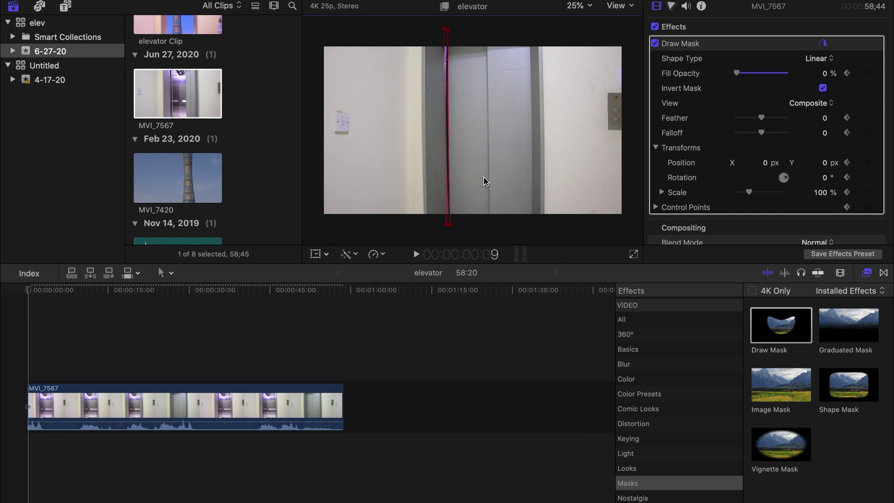
key("Right")
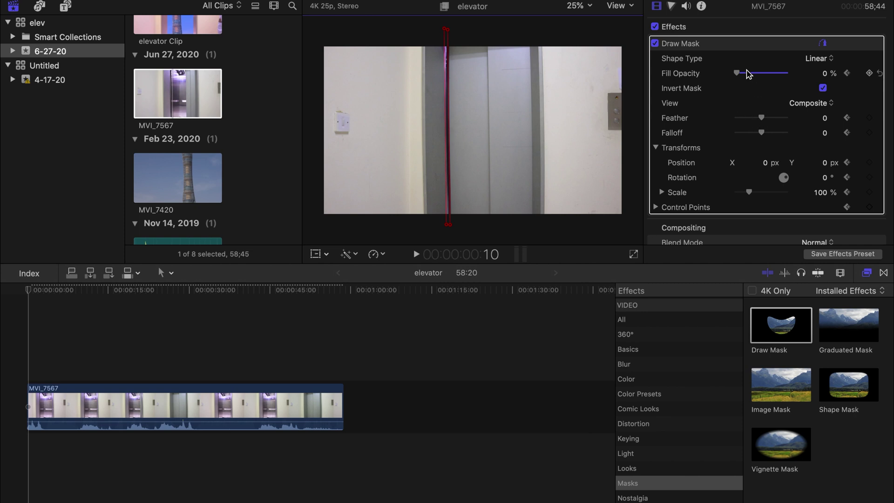
left_click(821, 75)
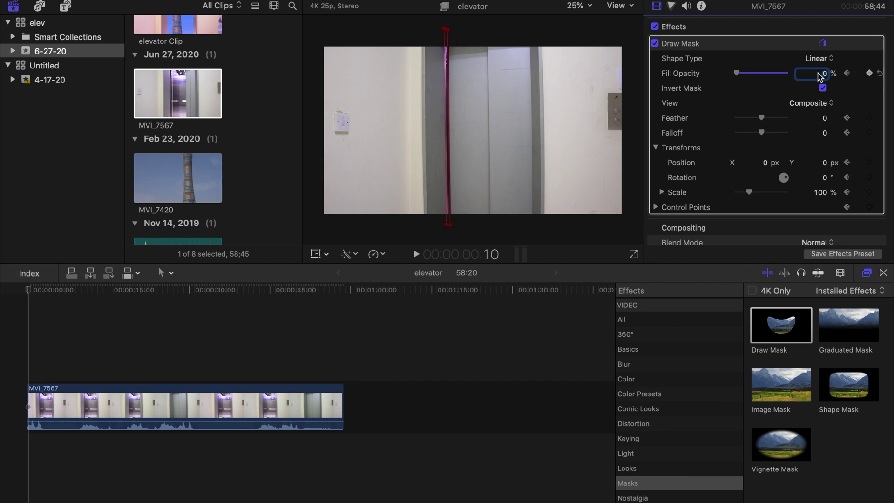
left_click(880, 73)
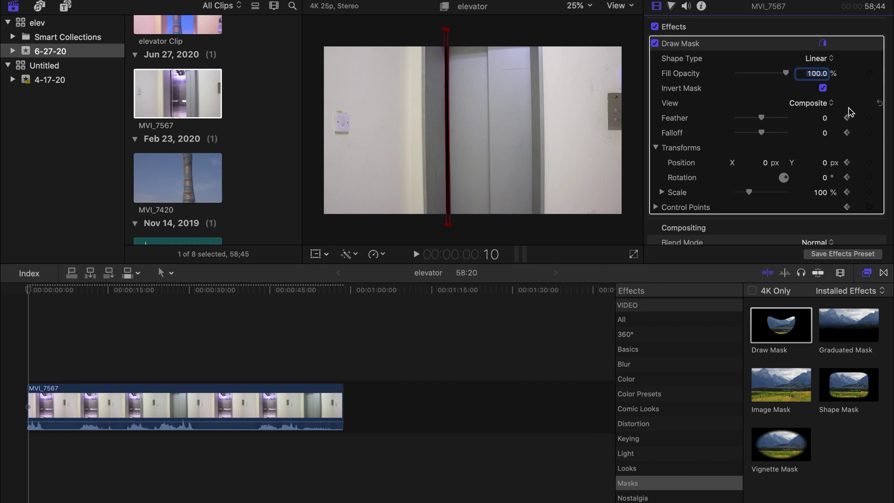
Step: Set the mask's Feather to 0 and advance one frame
left_click(824, 120)
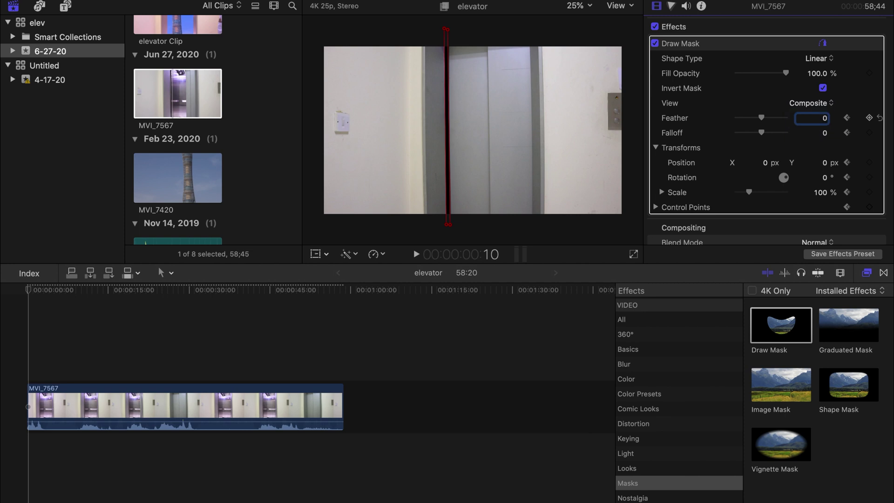
left_click_drag(761, 119, 729, 120)
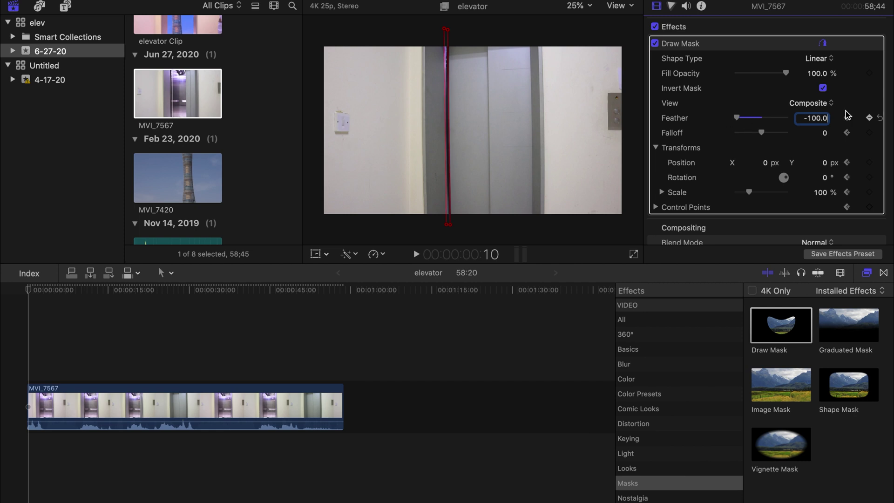
double_click(820, 120)
type("0")
key("Return")
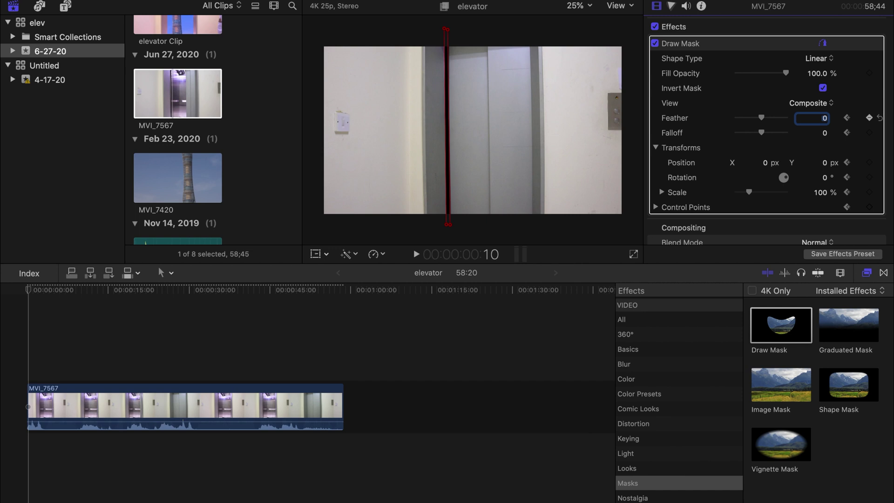
left_click(511, 110)
key("Right")
key("Right")
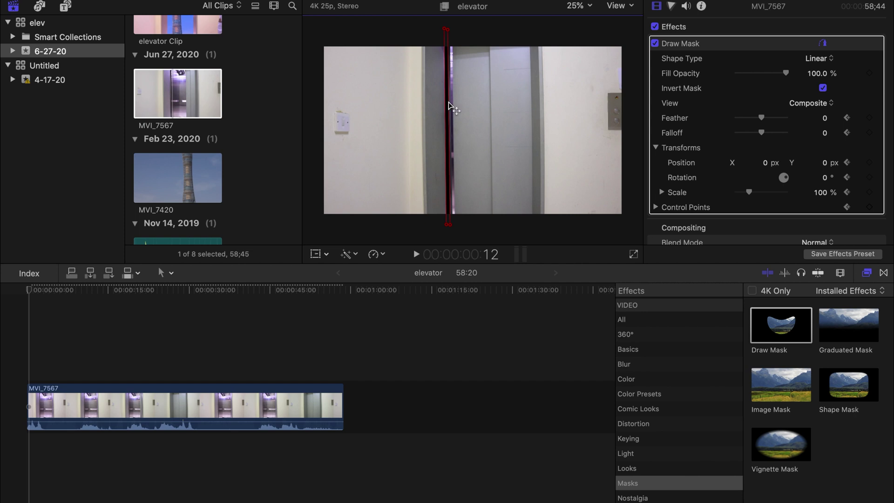
Step: Drag the mask's right edge frame by frame to track the opening doors until 2:10
left_click_drag(449, 103, 454, 103)
key("Right")
key("Right")
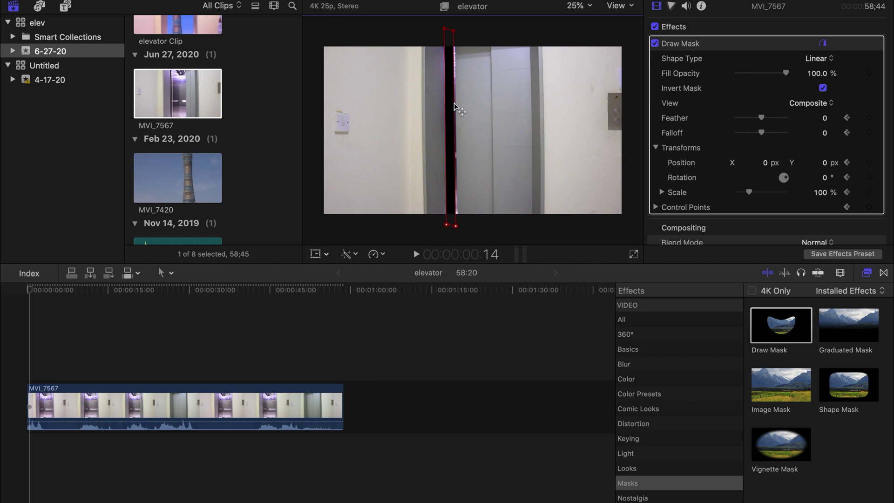
left_click_drag(454, 103, 457, 101)
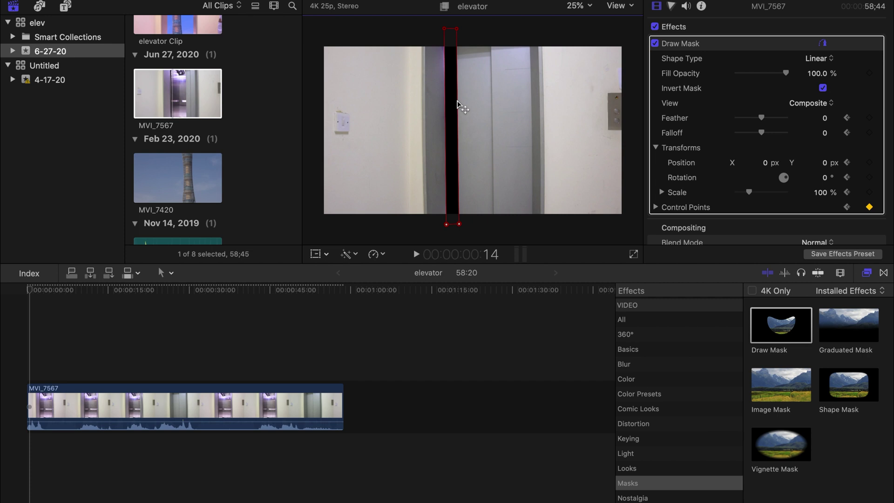
key("Right")
key("Right")
left_click_drag(456, 101, 463, 101)
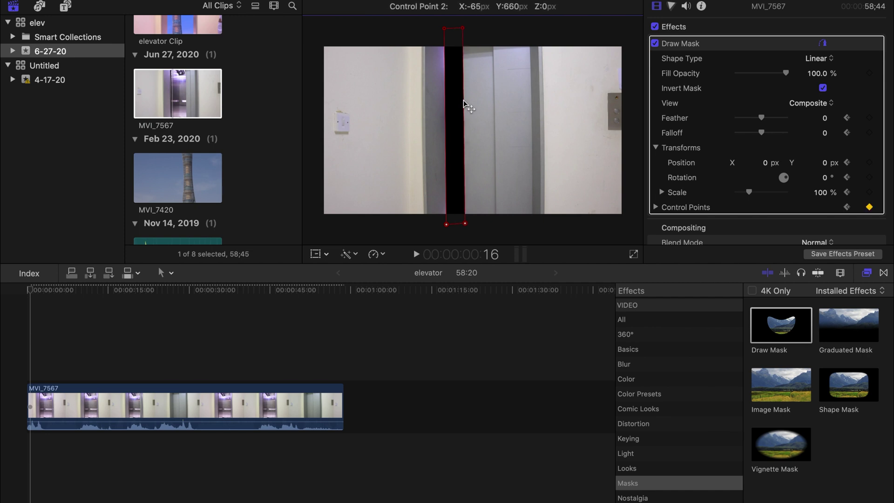
key("Right")
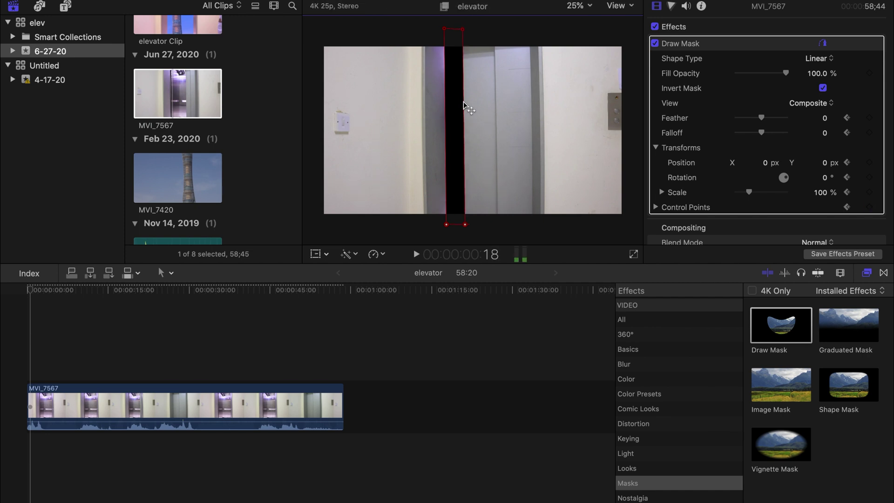
left_click_drag(462, 101, 467, 101)
key("Right")
key("Right")
key("Right")
key("Right")
key("Right")
left_click_drag(471, 100, 474, 103)
key("Right")
key("Right")
key("Right")
left_click_drag(474, 104, 530, 108)
key("Right")
key("Right")
key("Right")
key("Right")
key("Right")
key("Right")
key("Right")
key("Right")
key("Right")
key("Right")
key("Right")
key("Right")
key("Right")
key("Right")
key("Right")
key("Right")
key("Right")
key("Right")
key("Right")
key("Right")
key("Right")
key("Right")
key("Right")
key("Right")
key("Right")
key("Right")
key("Right")
key("Right")
key("Right")
key("Right")
key("Right")
key("Right")
key("Right")
key("Right")
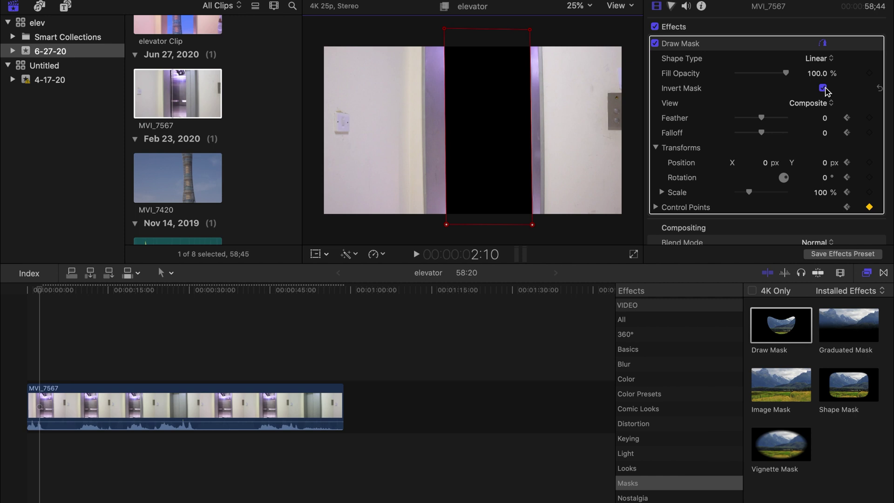
Step: Toggle Invert Mask off and back on, then connect tower clip MVI_7420 beneath the elevator clip
left_click(822, 88)
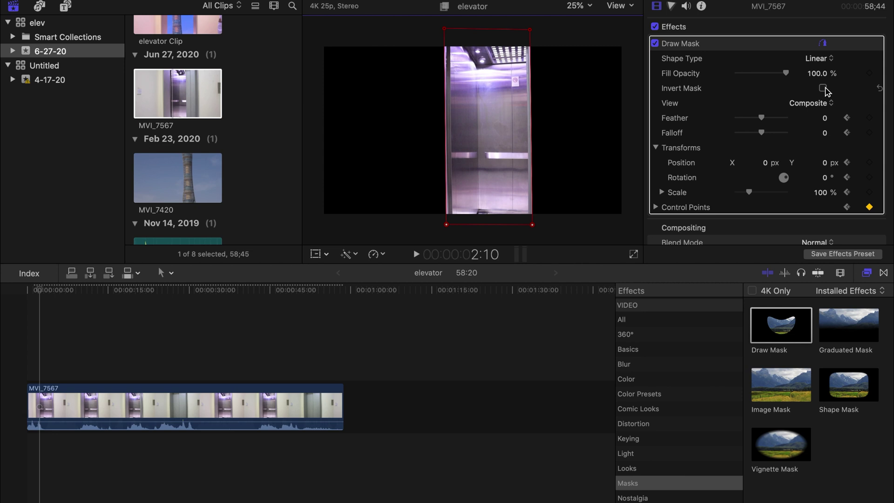
left_click(822, 88)
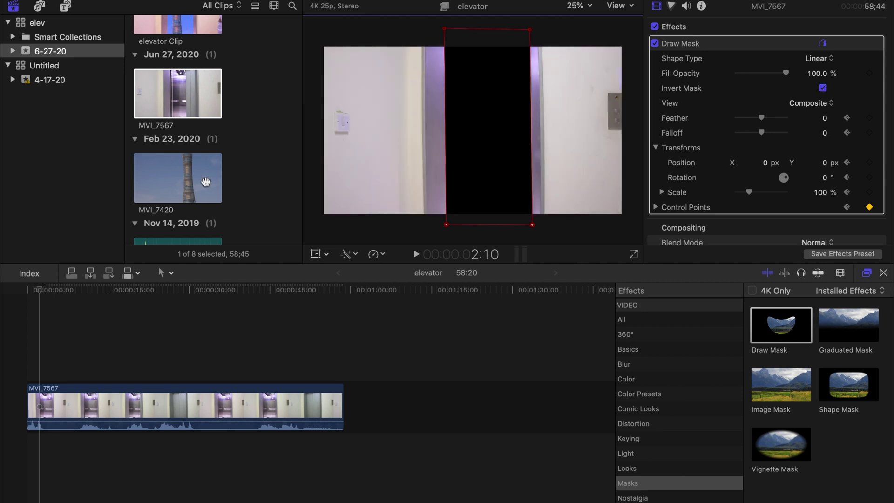
key("super+1")
left_click_drag(165, 175, 16, 477)
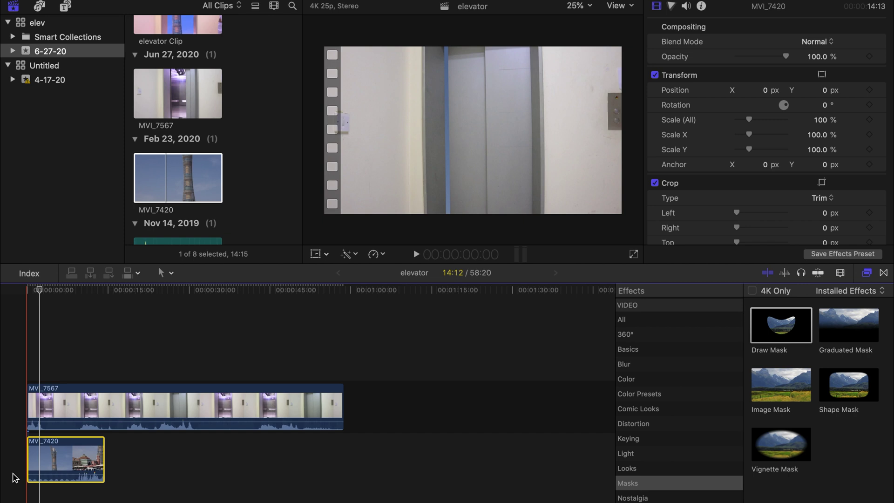
Step: Preview the elevator clip's mask, testing a Feather of -100
left_click(7, 351)
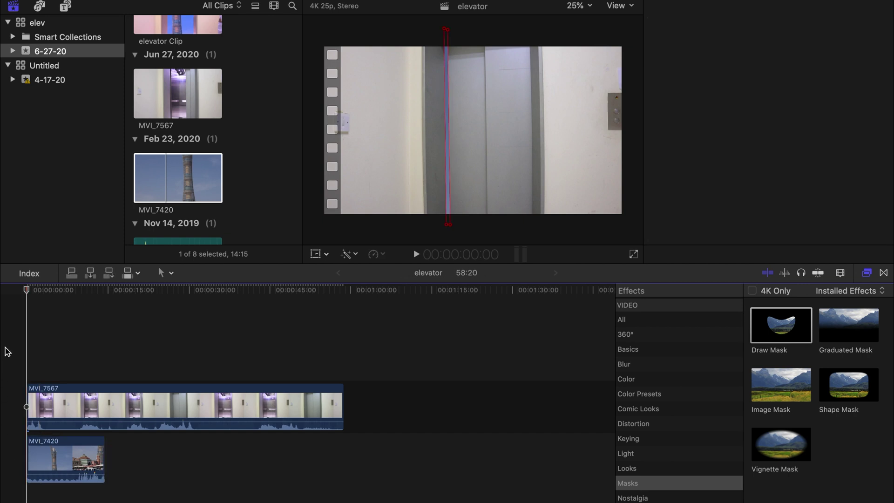
key("space")
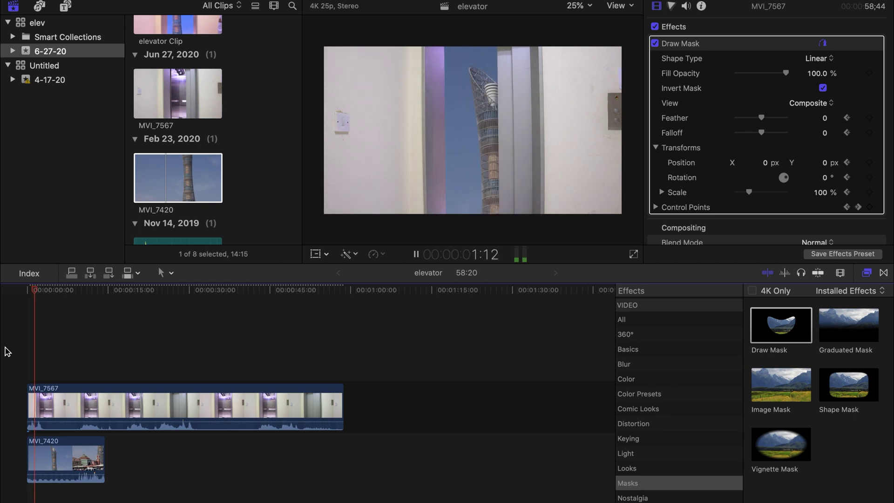
left_click(35, 289)
left_click_drag(40, 292, 27, 290)
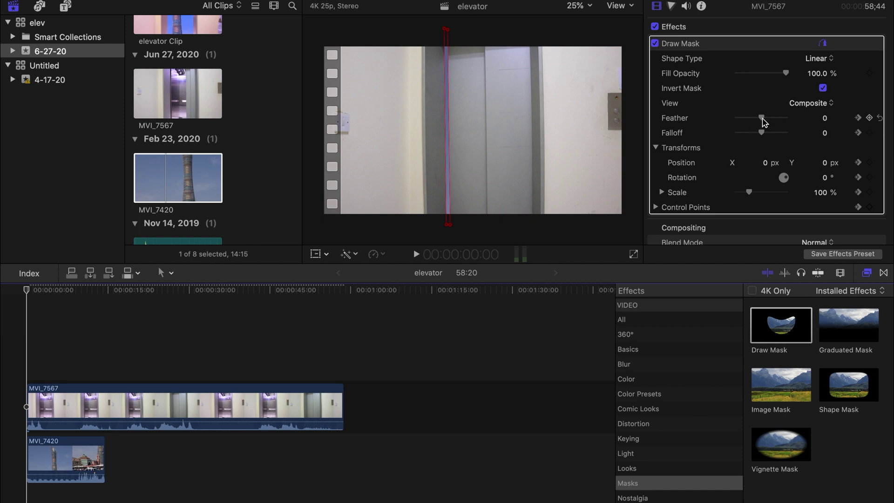
left_click_drag(760, 123, 715, 125)
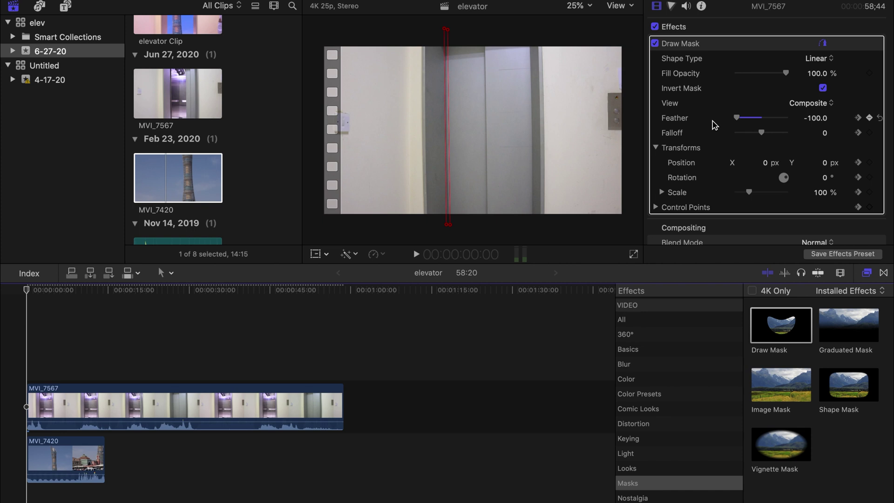
key("space")
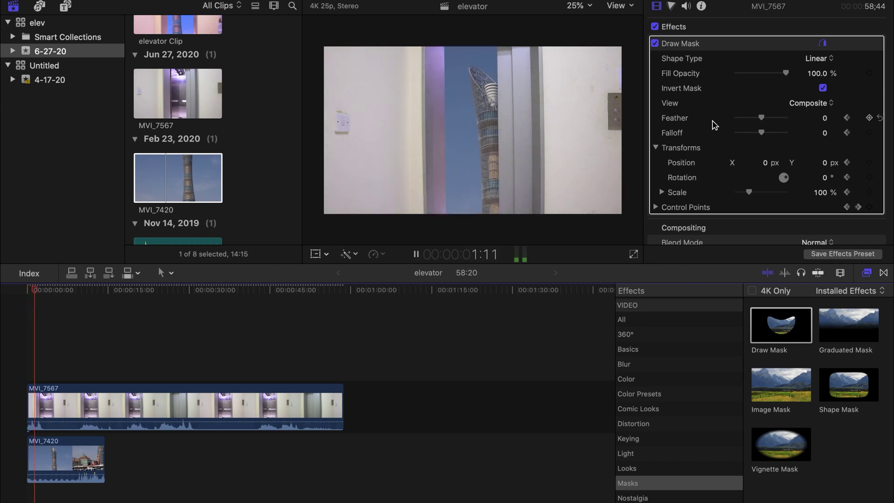
key("space")
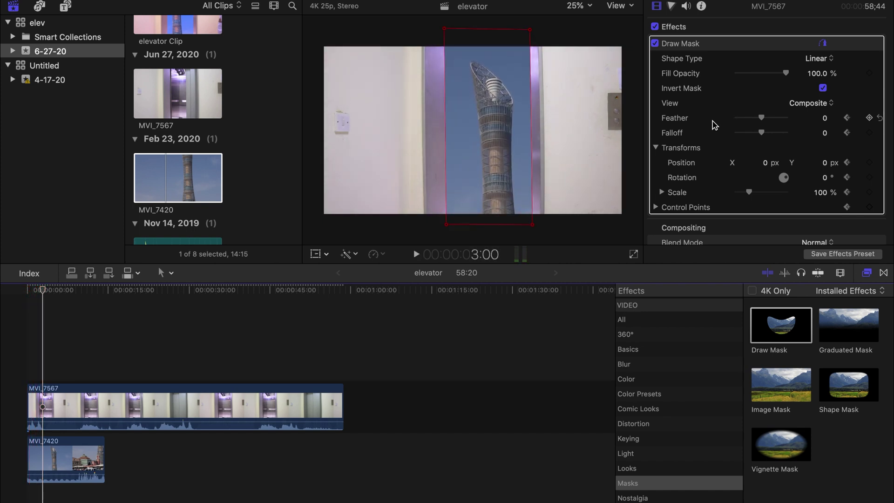
Step: Drag MVI_7420's volume down to -∞ dB and replay the sequence from the start
mouse_move(62, 474)
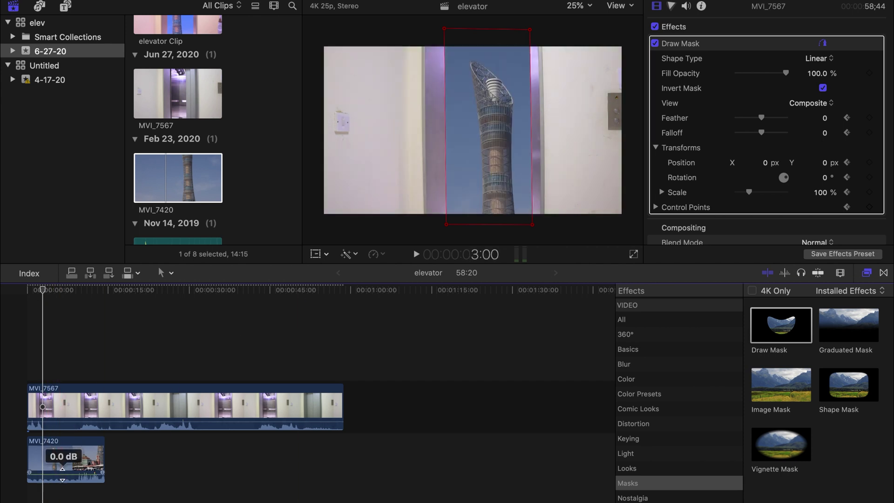
left_click_drag(63, 474, 64, 480)
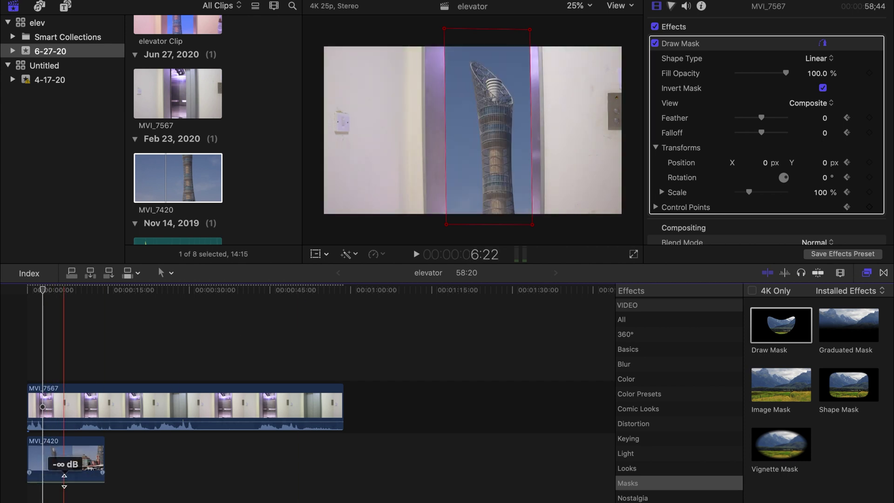
key("Home")
key("space")
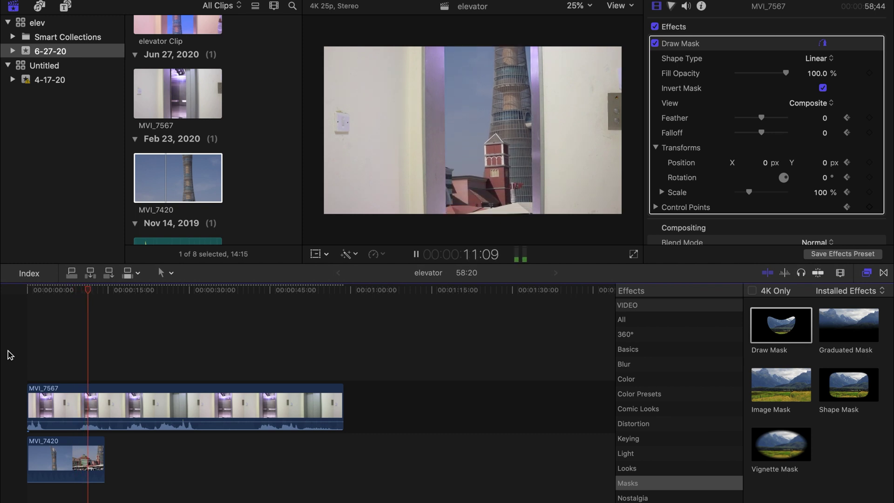
key("space")
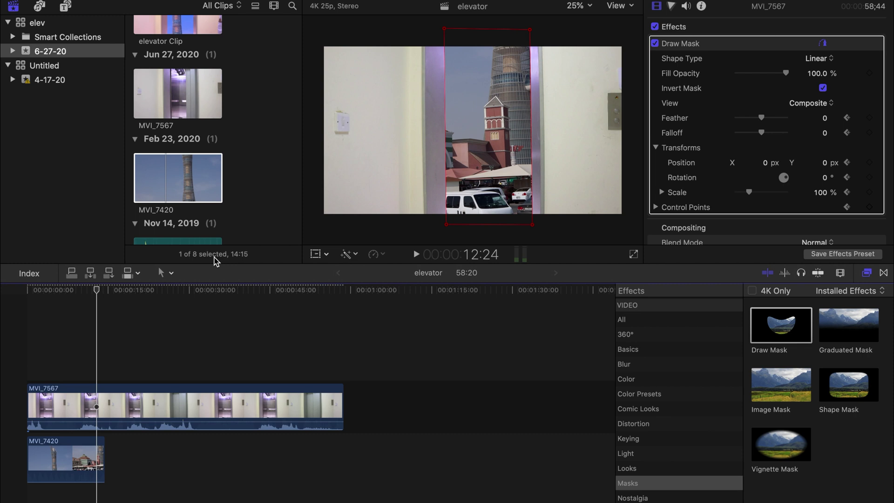
Step: Retime tower clip MVI_7420 to Slow 50% and play it back to check
left_click(70, 465)
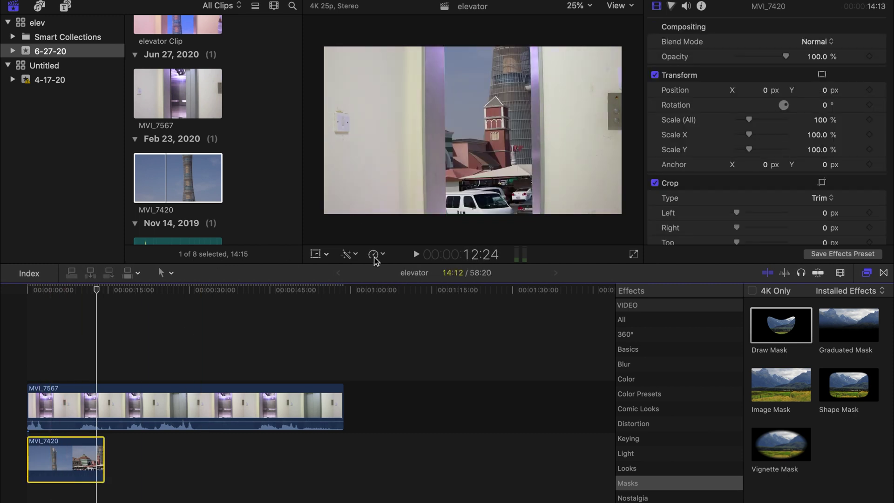
left_click(382, 254)
mouse_move(484, 264)
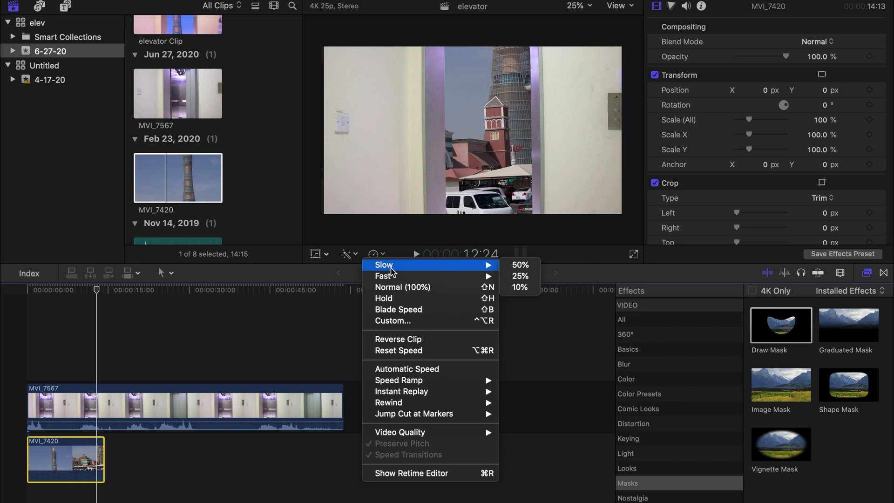
left_click(514, 266)
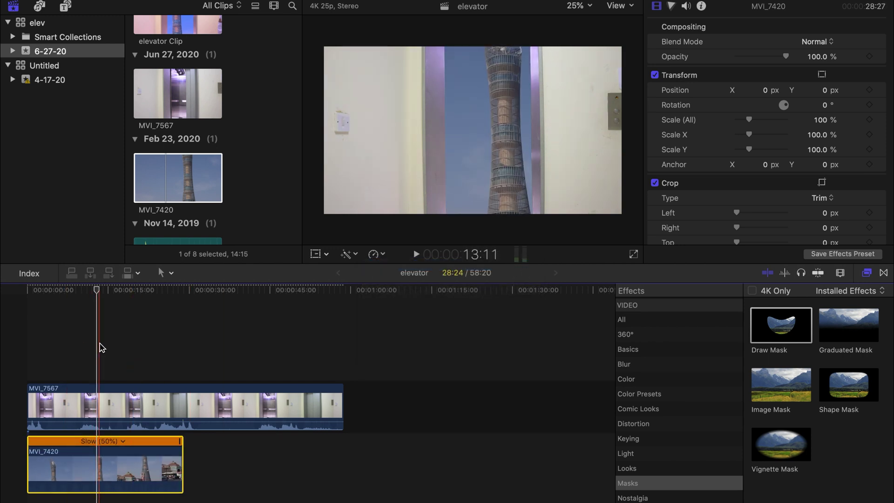
key("space")
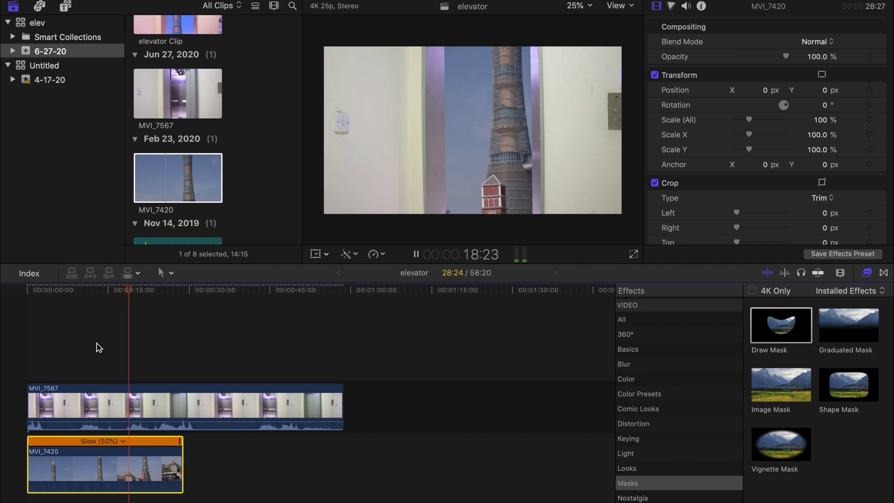
key("space")
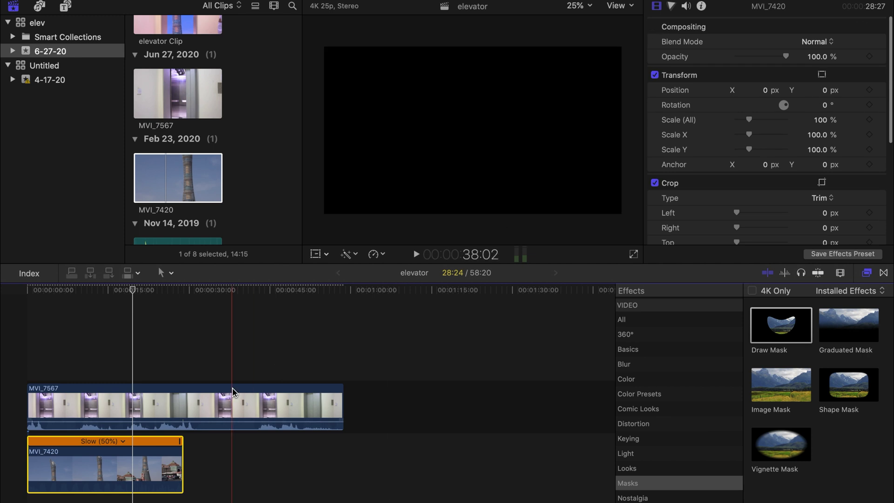
Step: Uncheck Invert Mask on MVI_7567's Draw Mask and step through frames to check
left_click(194, 410)
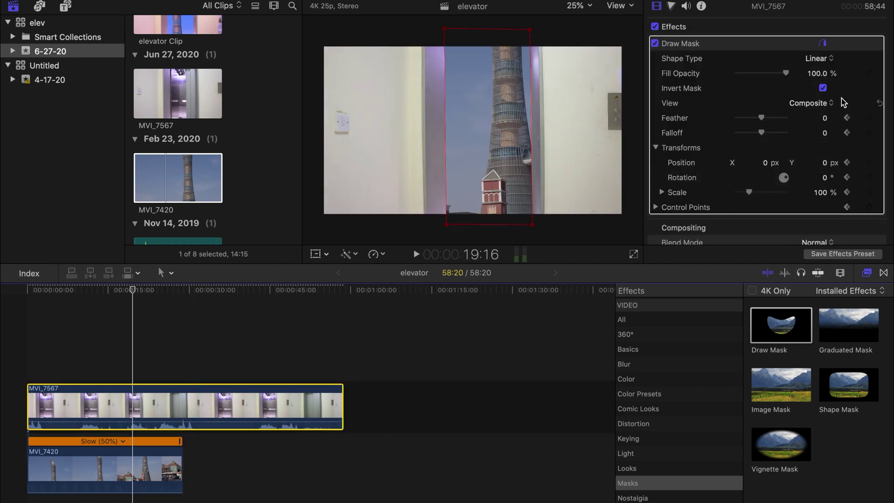
left_click(823, 88)
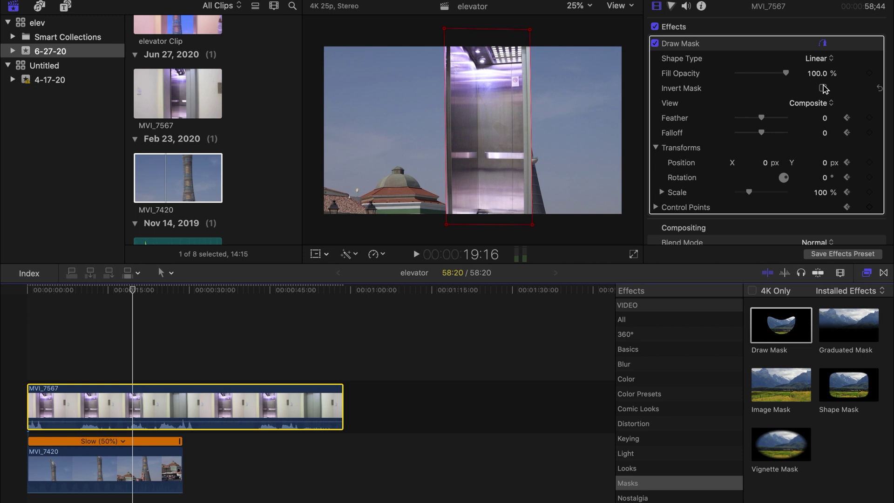
key("Left")
key("Left")
key("Left")
key("Left")
key("Left")
key("Left")
key("Left")
key("Right")
key("Right")
key("Right")
key("Right")
key("Right")
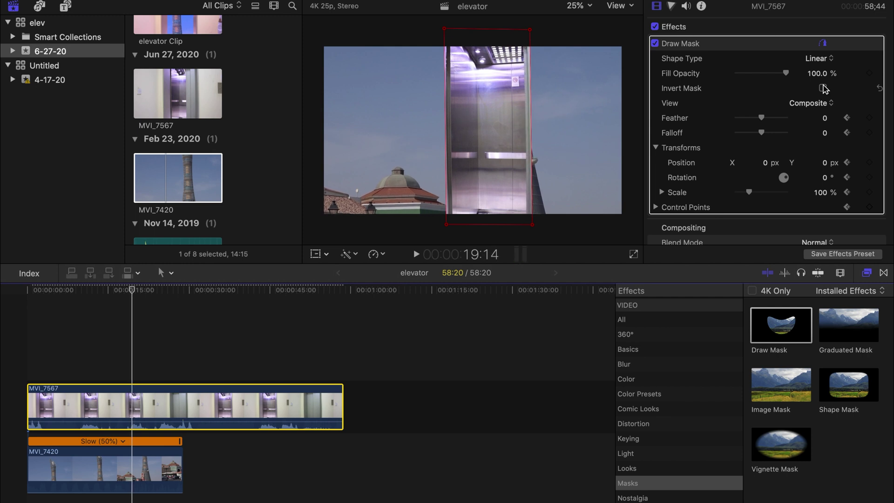
key("Right")
Step: Keyframe the mask's right edge onto the door edge and re-enable Invert Mask
left_click(530, 120)
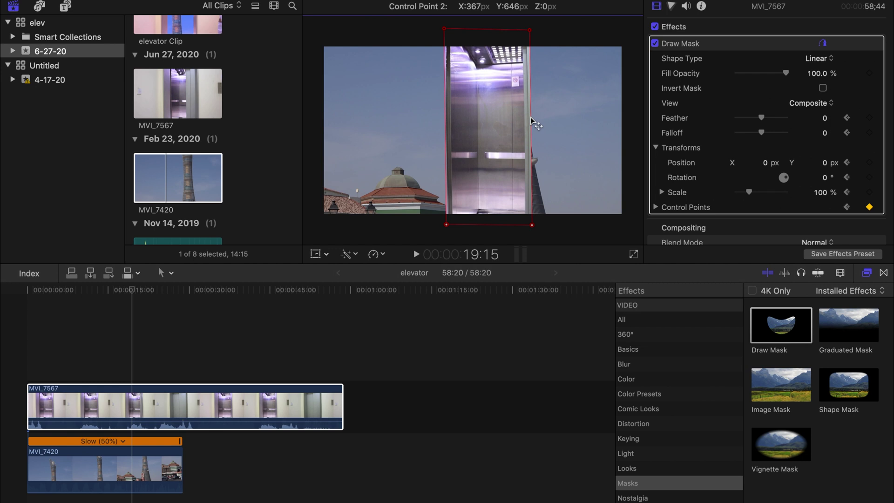
left_click_drag(531, 118, 526, 120)
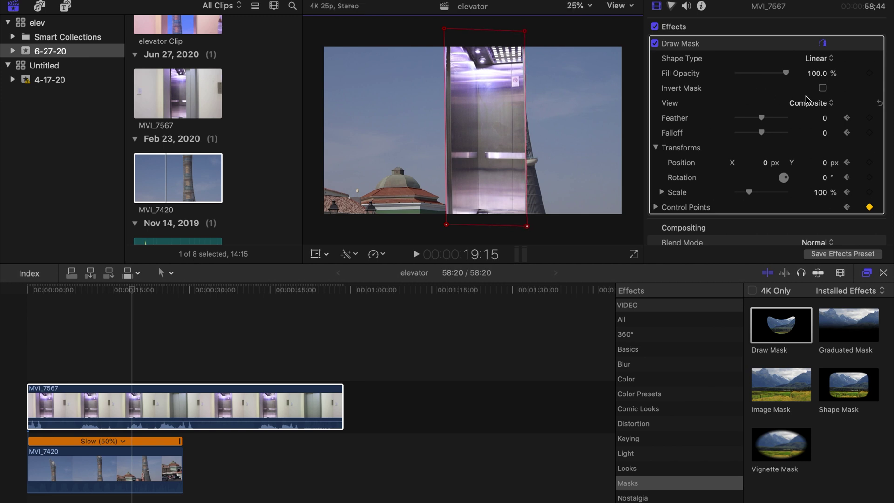
left_click(823, 88)
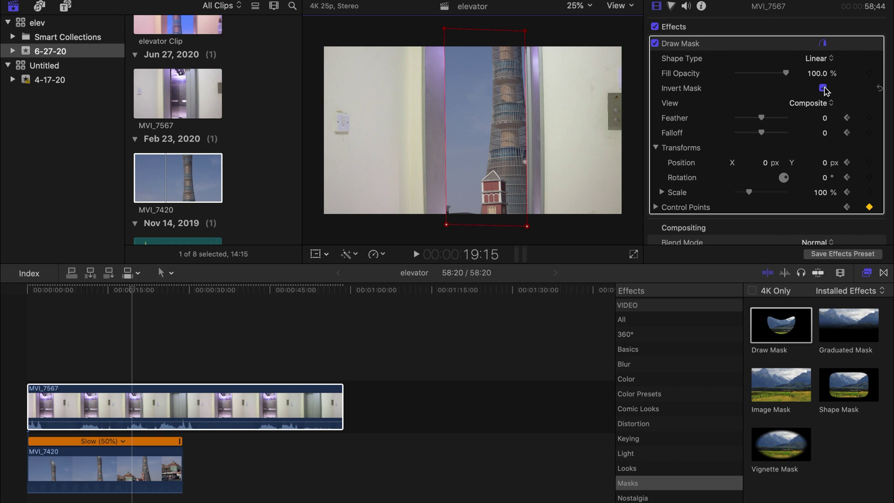
Step: Drag the right edge left frame by frame to track the closing door through 20:10
key("Right")
key("Right")
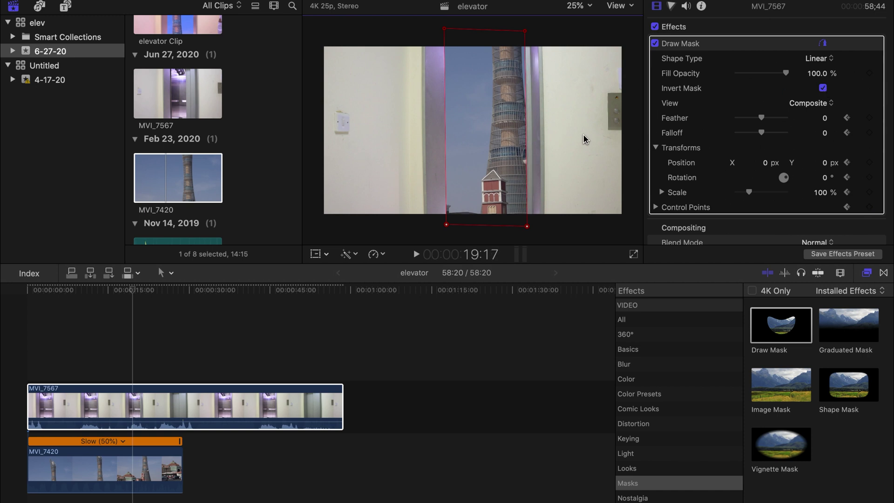
left_click_drag(524, 132, 522, 132)
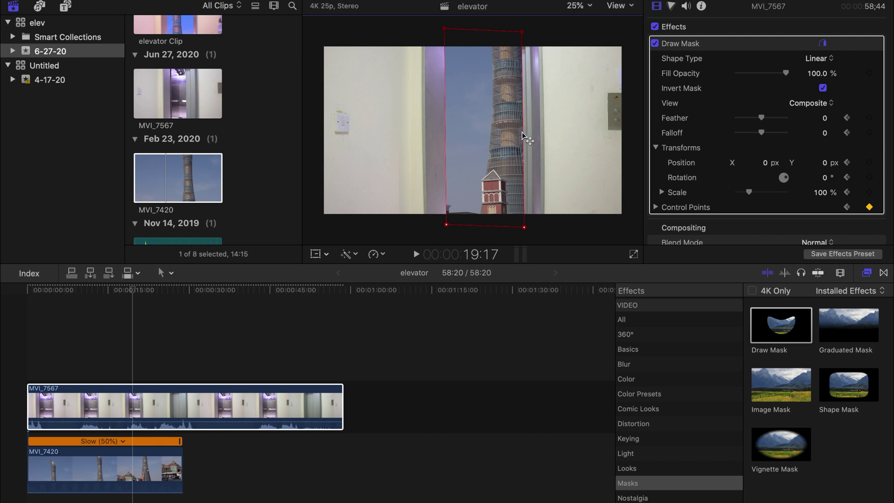
key("Right")
key("Right")
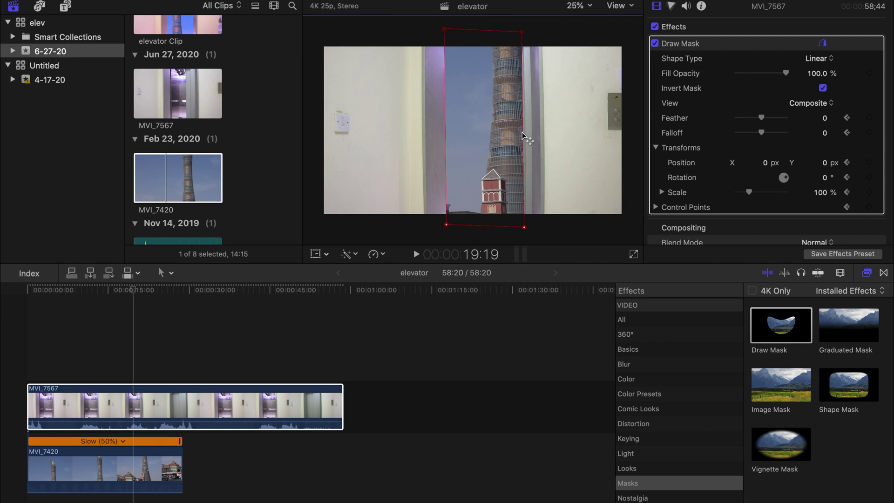
left_click_drag(524, 133, 518, 134)
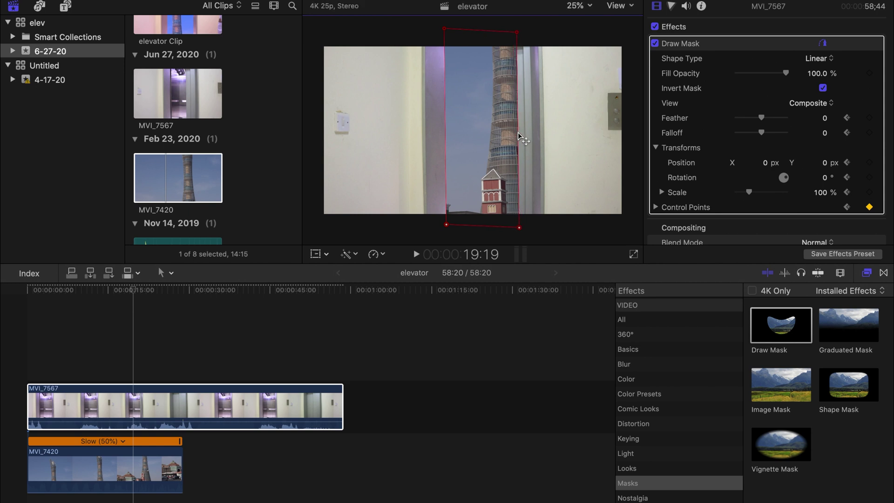
key("Right")
key("Right")
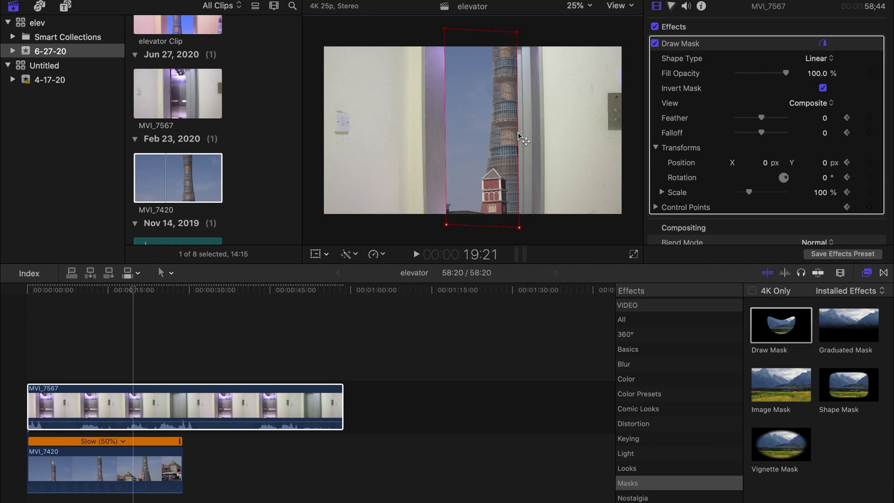
left_click_drag(518, 133, 494, 131)
key("Right")
key("Right")
key("Right")
key("Right")
key("Right")
key("Right")
key("Right")
key("Right")
key("Right")
key("Right")
key("Right")
key("Right")
Step: Keep keyframing the right edge leftward each frame until it meets the left edge at 21:21
key("Right")
key("Right")
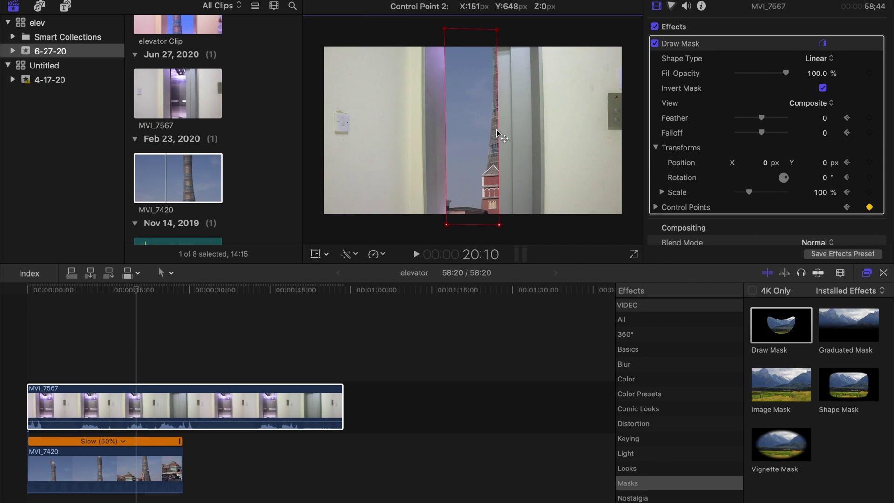
key("Right")
key("Right")
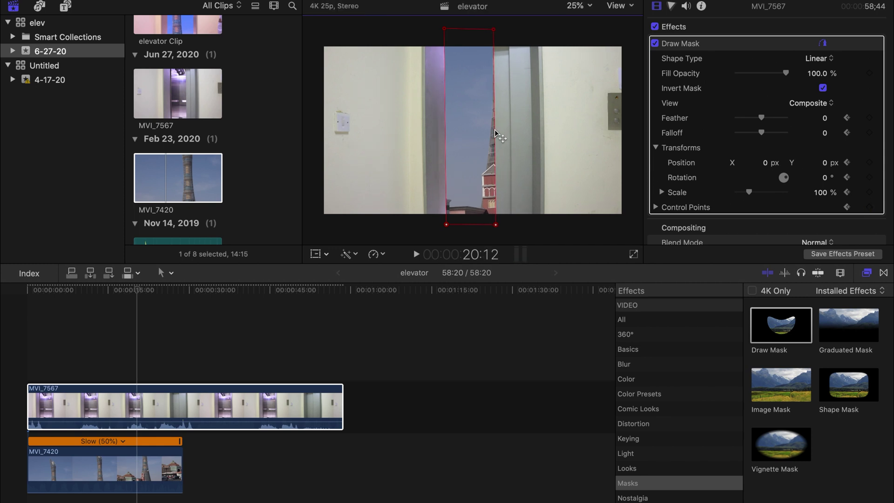
left_click_drag(495, 132, 483, 131)
key("Right")
key("Right")
key("Right")
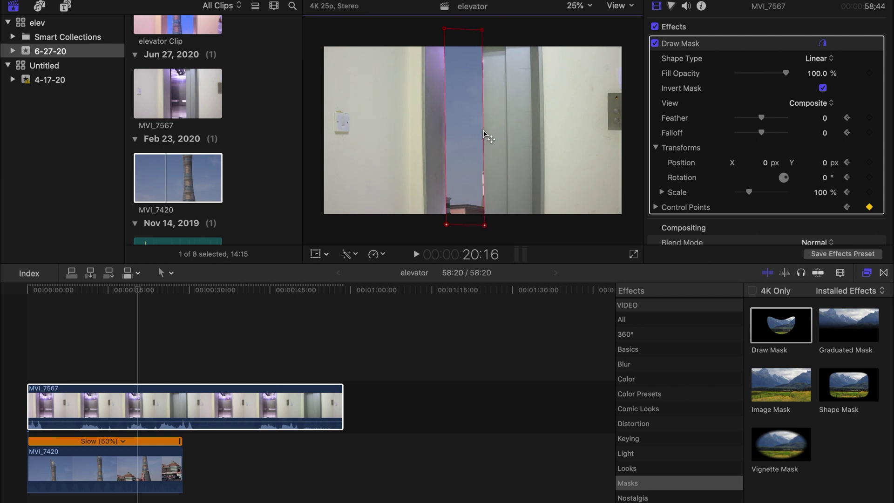
key("Right")
key("Right")
key("Right")
key("Right")
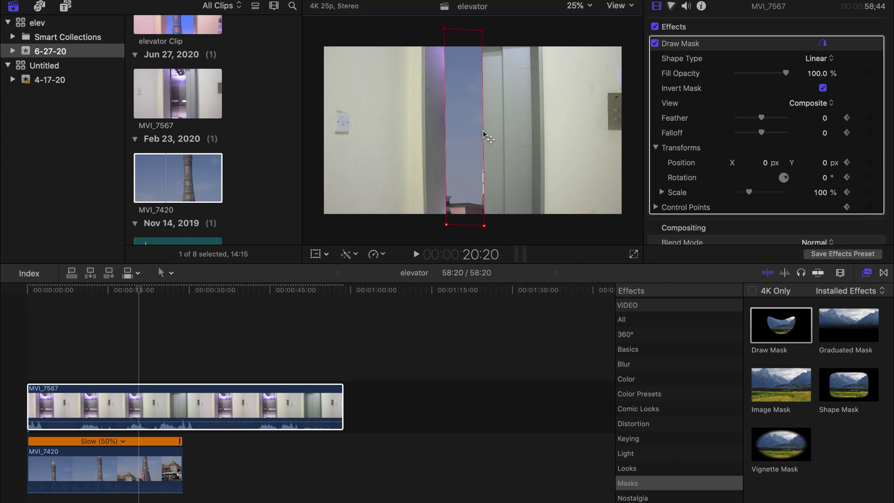
left_click_drag(482, 131, 479, 131)
key("Right")
key("Right")
left_click_drag(478, 131, 469, 134)
key("Right")
key("Right")
key("Right")
key("Right")
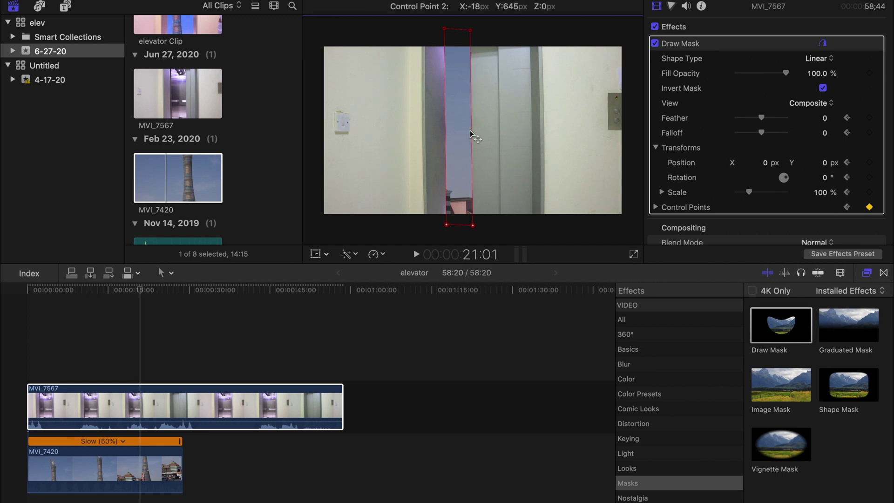
key("Right")
key("Right")
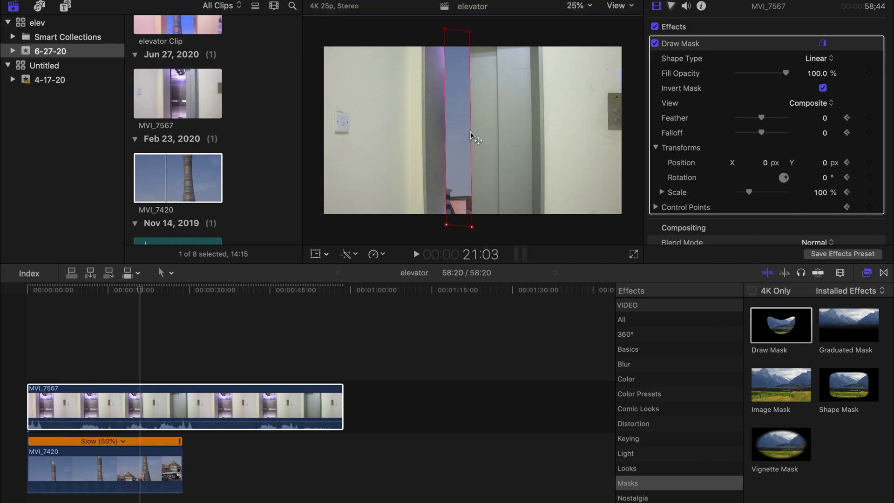
left_click_drag(471, 134, 447, 133)
key("Right")
key("Right")
key("Right")
key("Right")
key("Right")
key("Right")
key("Right")
key("Right")
key("Right")
key("Right")
key("Right")
key("Right")
key("Right")
key("Right")
key("Right")
key("Right")
key("Right")
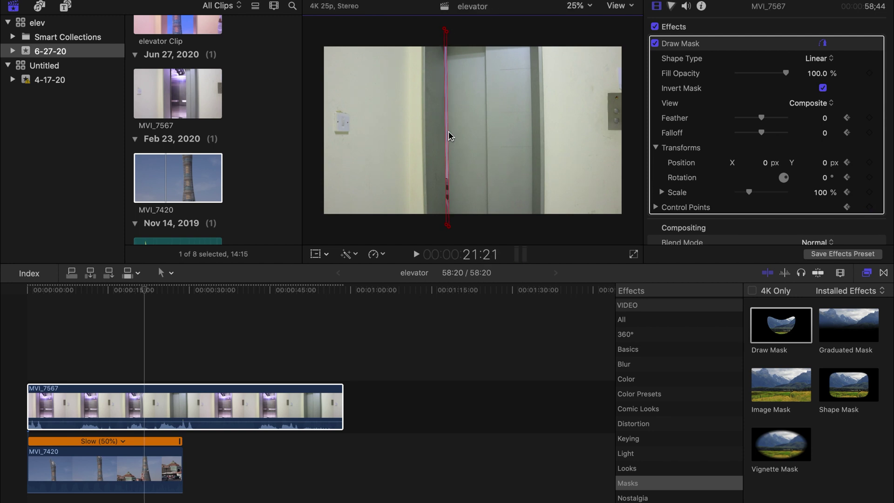
left_click_drag(448, 133, 445, 132)
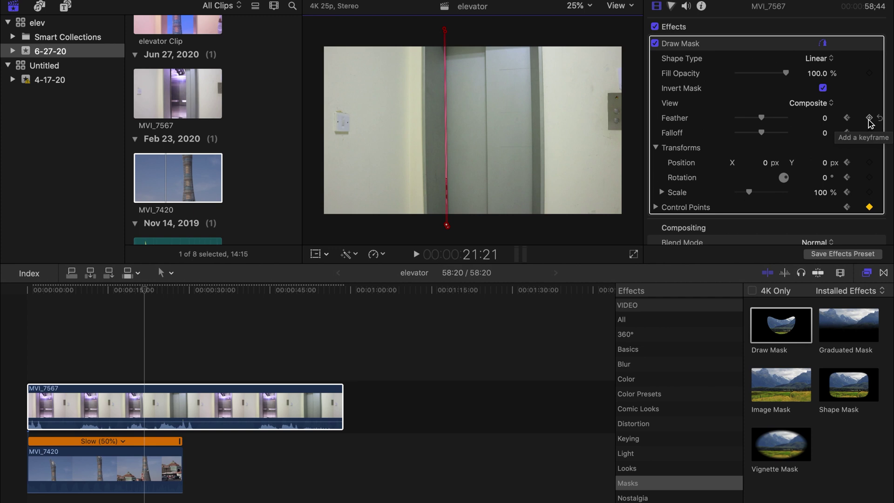
Step: Keyframe the Draw Mask's Feather, Falloff, Position, Rotation, Scale and Control Points at 21:21
left_click(869, 118)
left_click(870, 133)
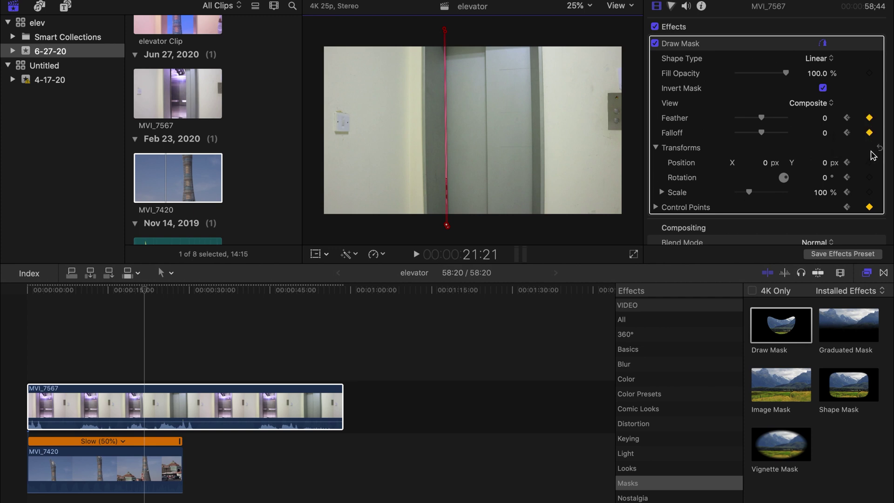
left_click(869, 163)
left_click(869, 178)
left_click(869, 193)
left_click(870, 207)
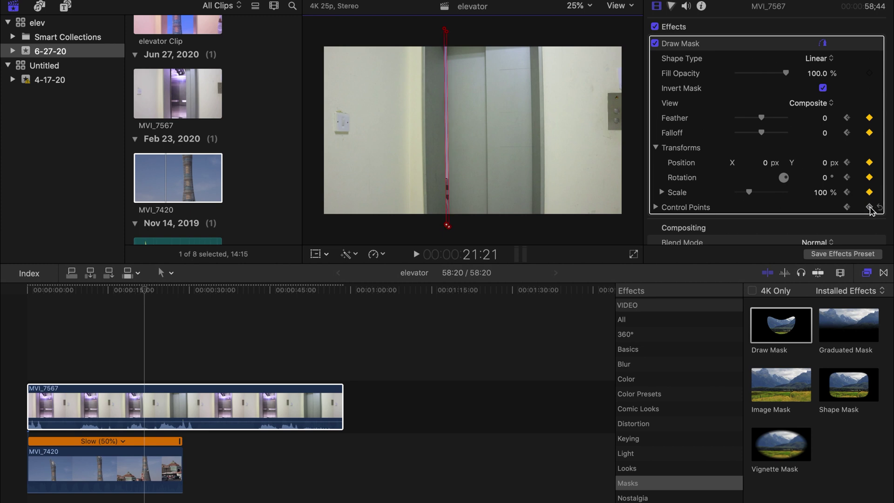
left_click(869, 133)
left_click(868, 207)
Step: Two frames later, set the mask's Feather to -100 so the mask disappears
key("Right")
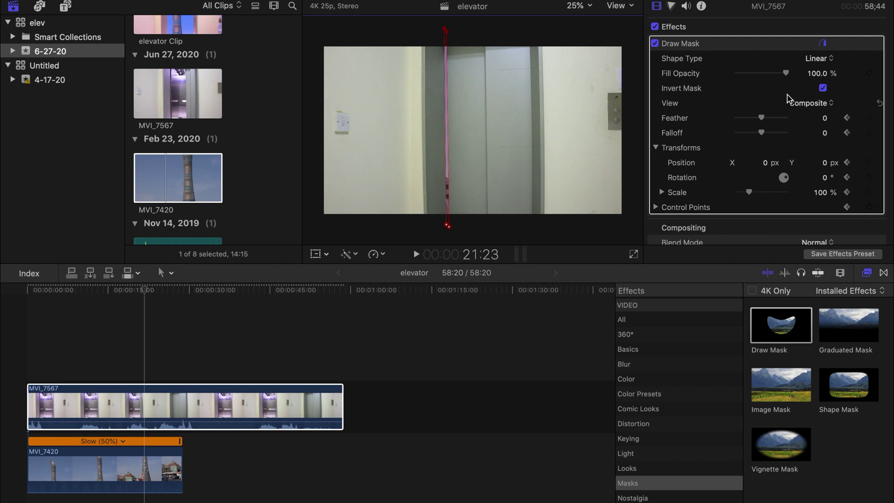
left_click_drag(762, 120, 727, 122)
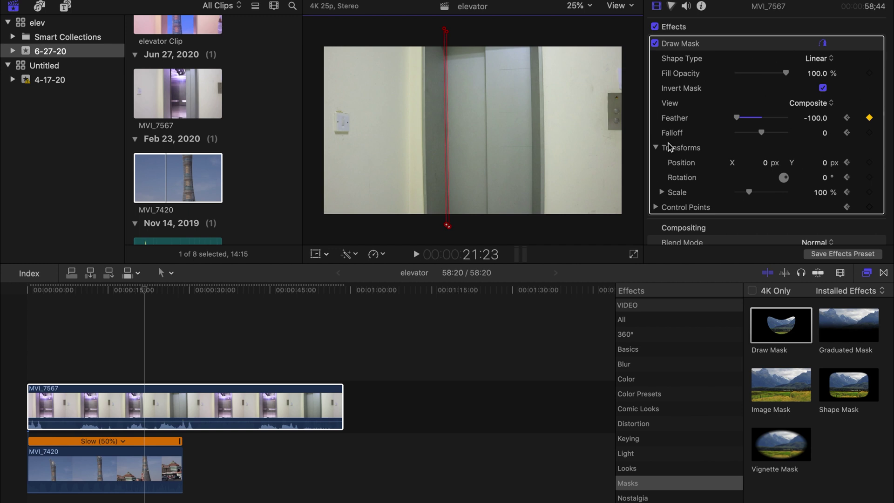
key("Right")
key("Right")
left_click(3, 326)
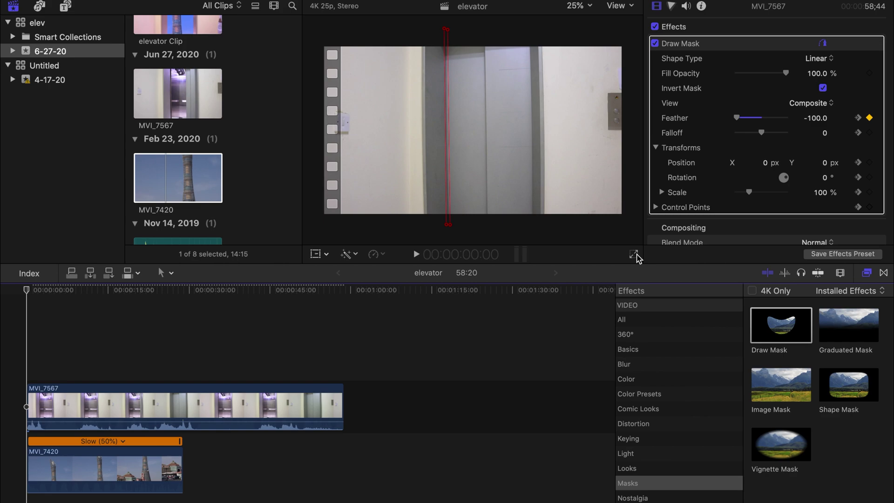
left_click(635, 255)
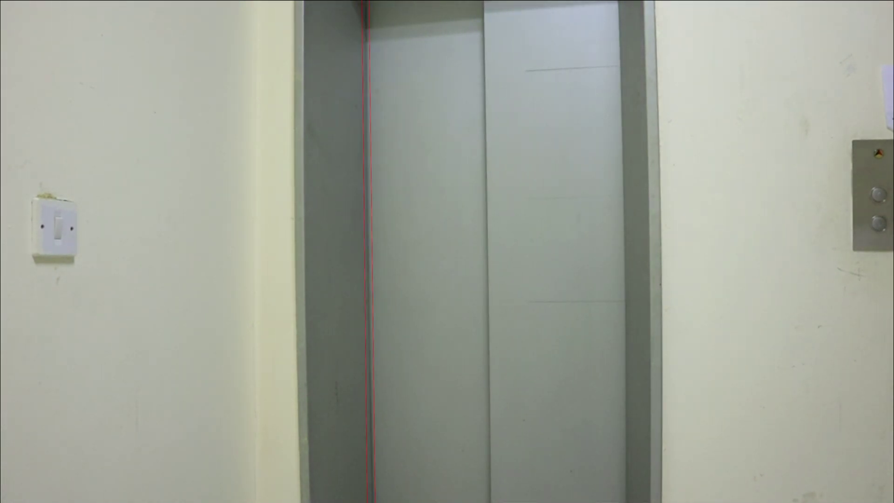
key("space")
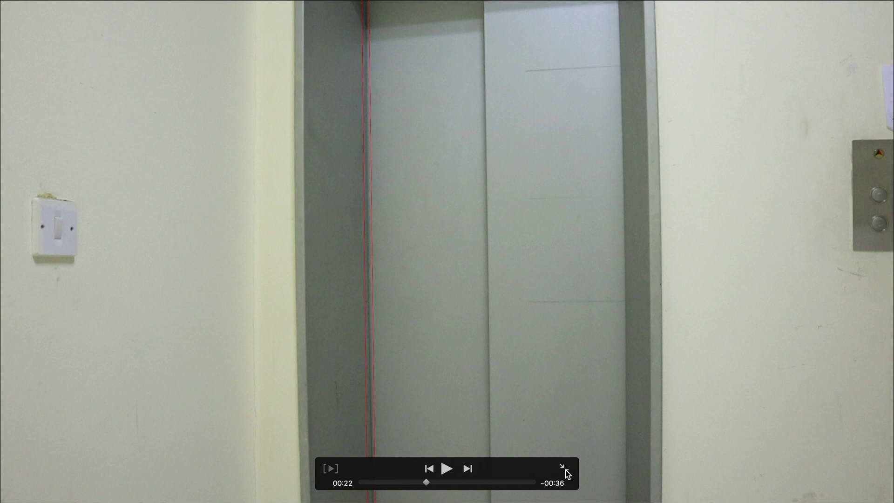
key("Escape")
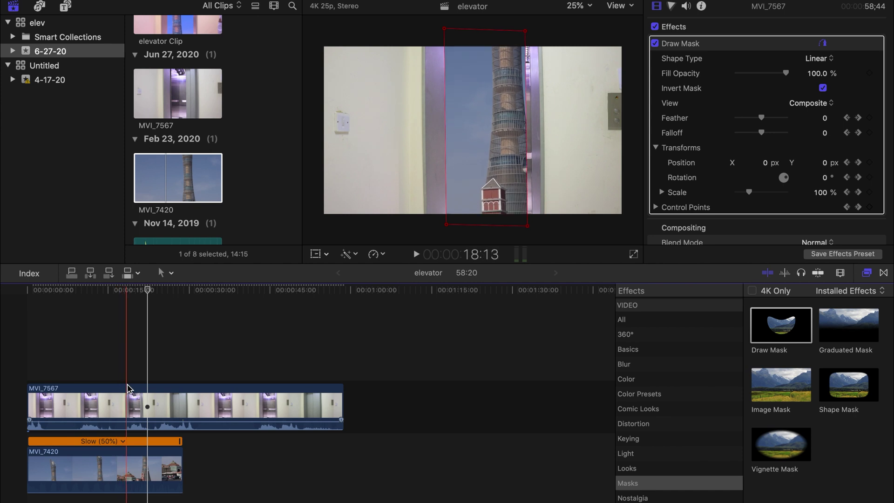
Step: At 13:08 on the elevator clip MVI_7567, shift the mask's right edge slightly right to the door
left_click(132, 396)
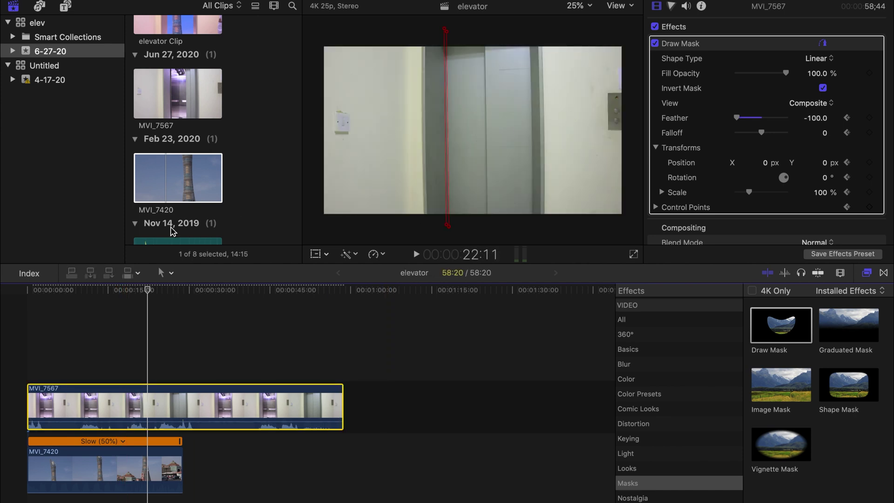
left_click(100, 366)
left_click(100, 367)
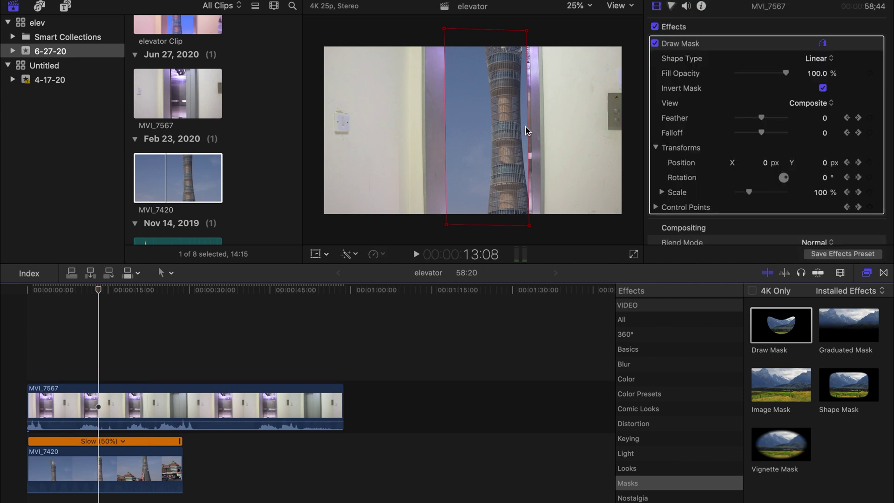
left_click_drag(527, 127, 531, 127)
Step: Step ahead a few frames, then play the edit from the beginning to review the mask
key("Right")
key("Right")
key("Right")
key("Right")
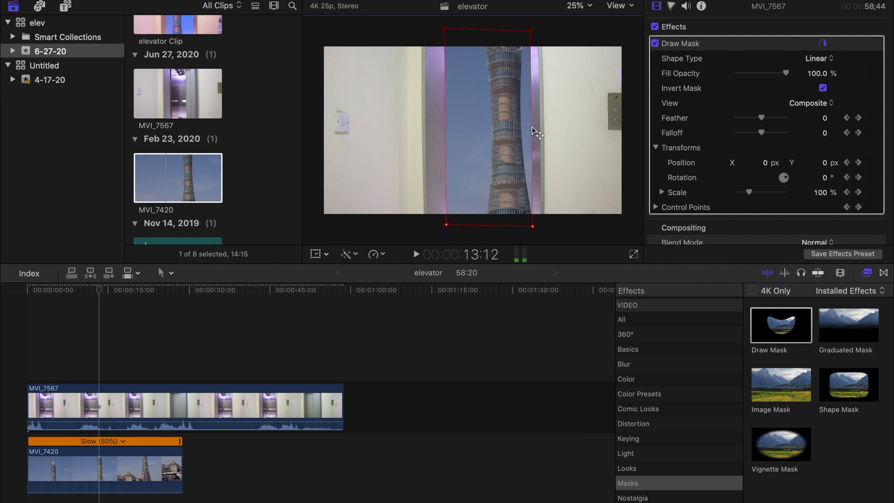
key("Right")
key("Right")
left_click(29, 330)
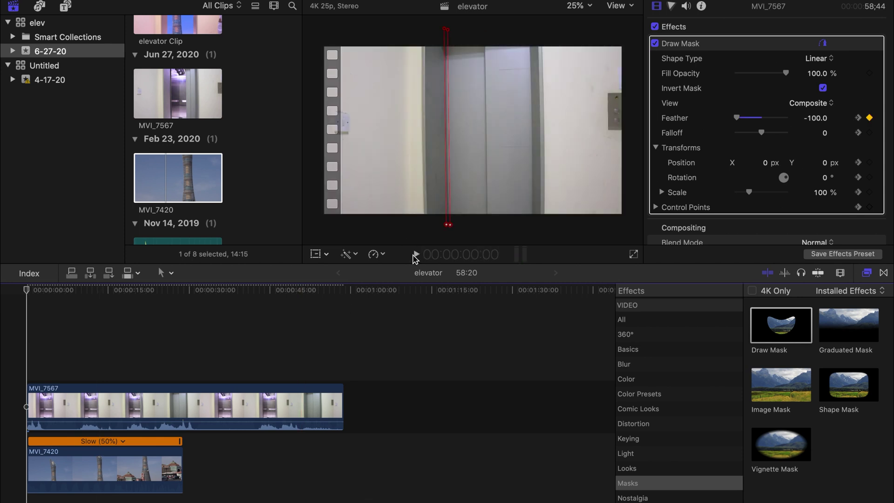
left_click(415, 256)
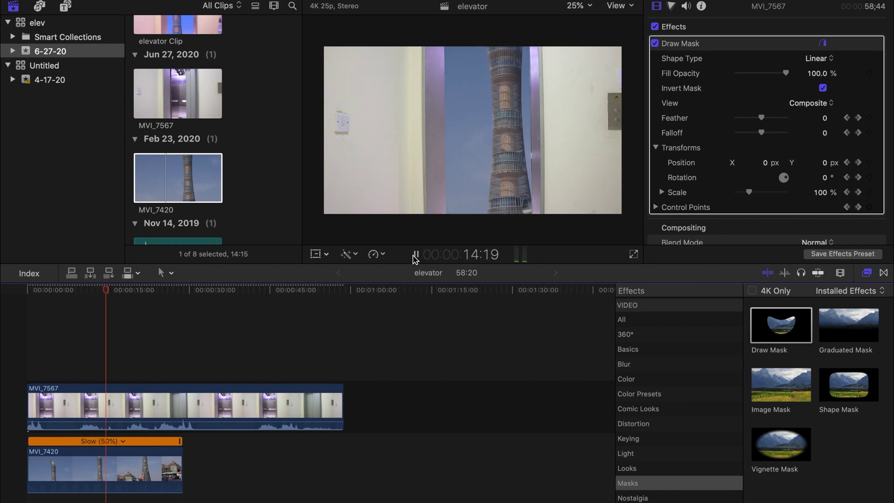
Step: At 16:16, nudge the mask's right control points right onto the door edge
left_click(415, 257)
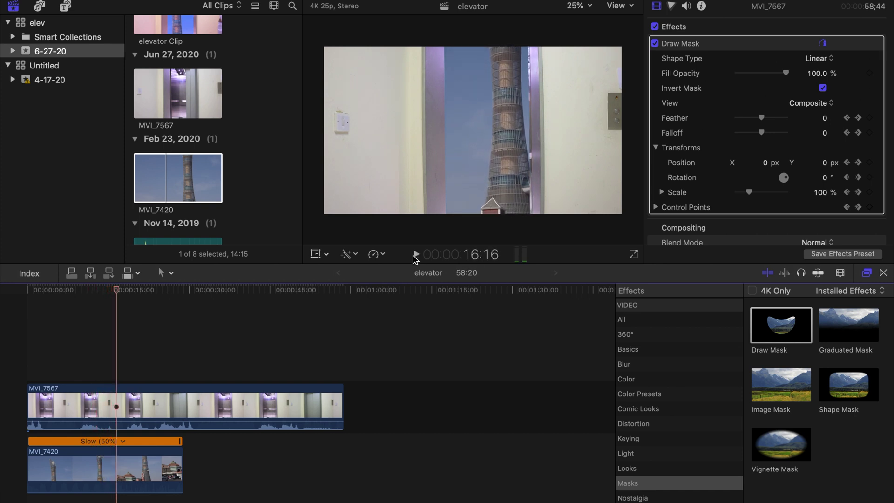
left_click_drag(529, 113, 532, 113)
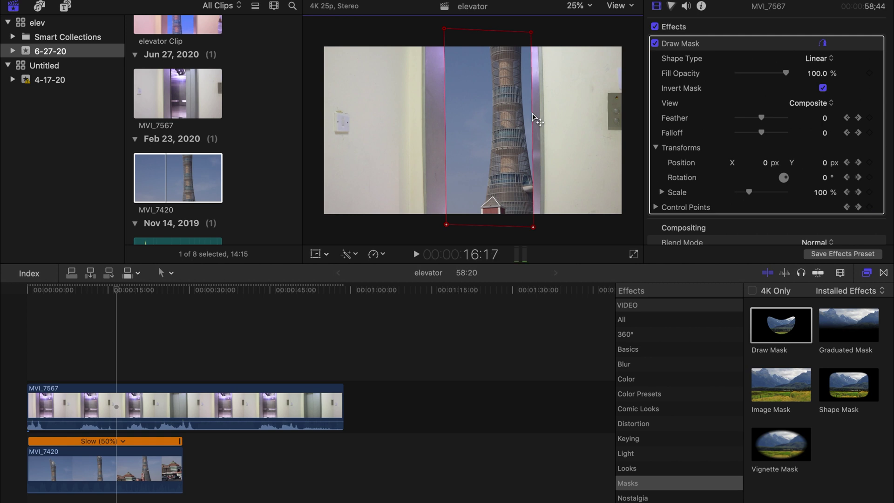
key("space")
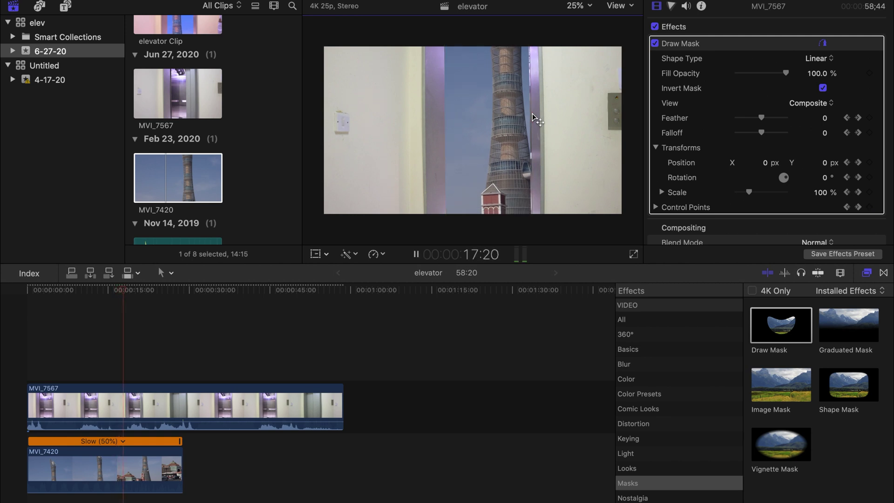
Step: At 18:12, nudge the mask's right edge onto the door and play until the doors close
key("space")
left_click_drag(528, 113, 532, 113)
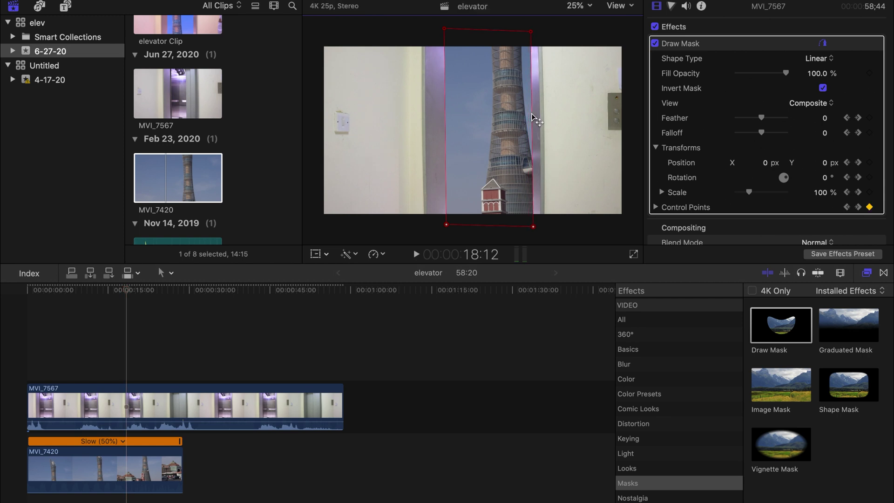
key("Right")
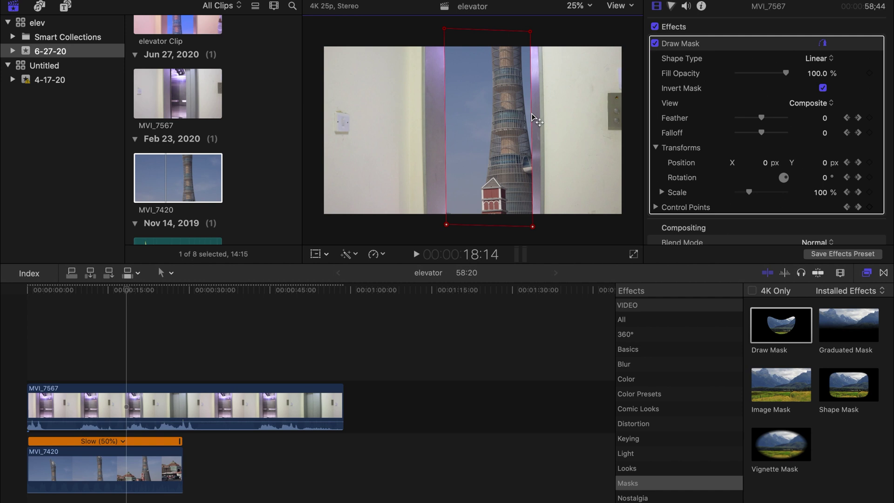
key("space")
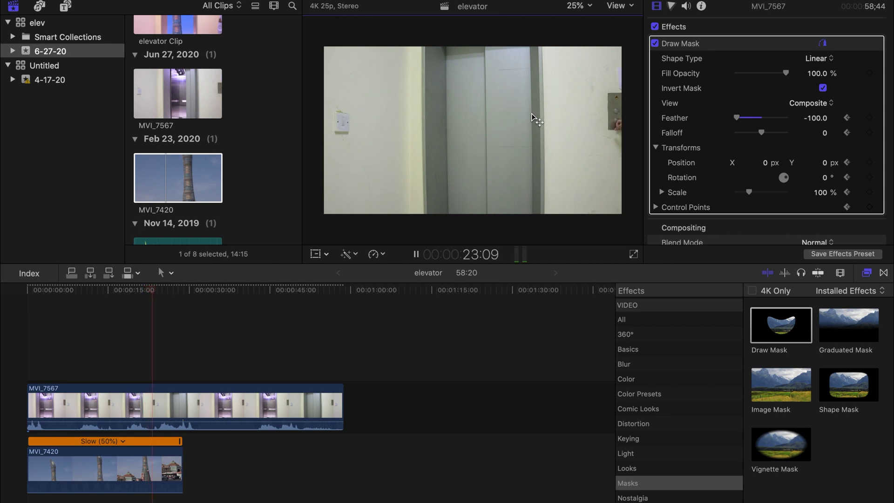
key("space")
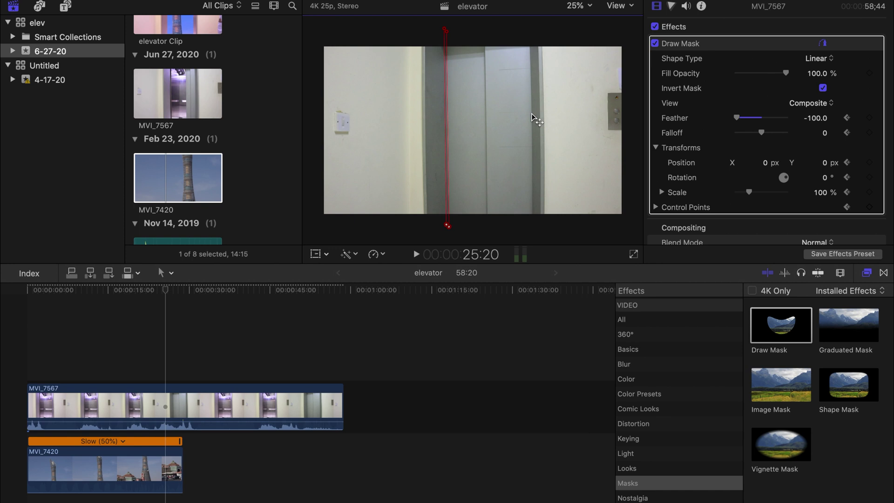